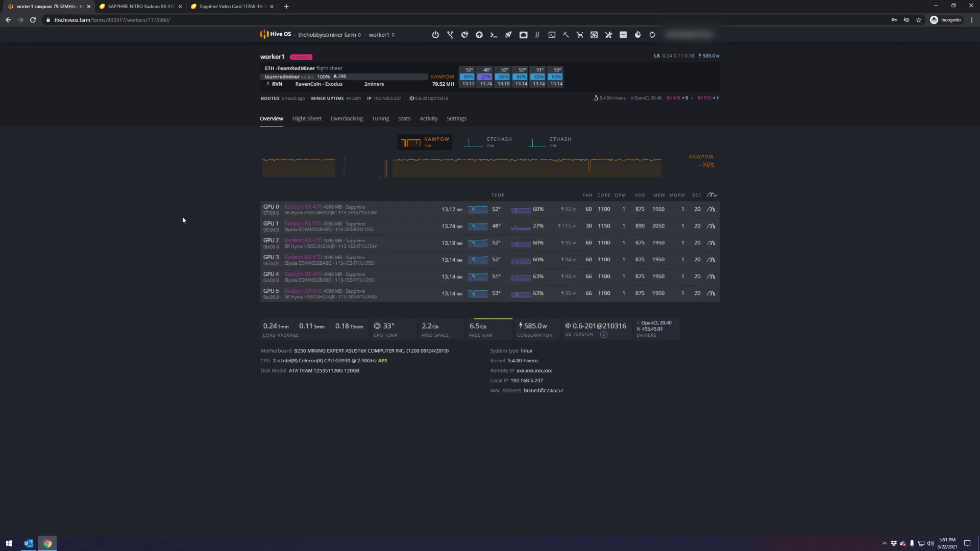
- Review the kawpow overclocking settings applied to all GPUs of worker1, then close them without changes
left_click(712, 196)
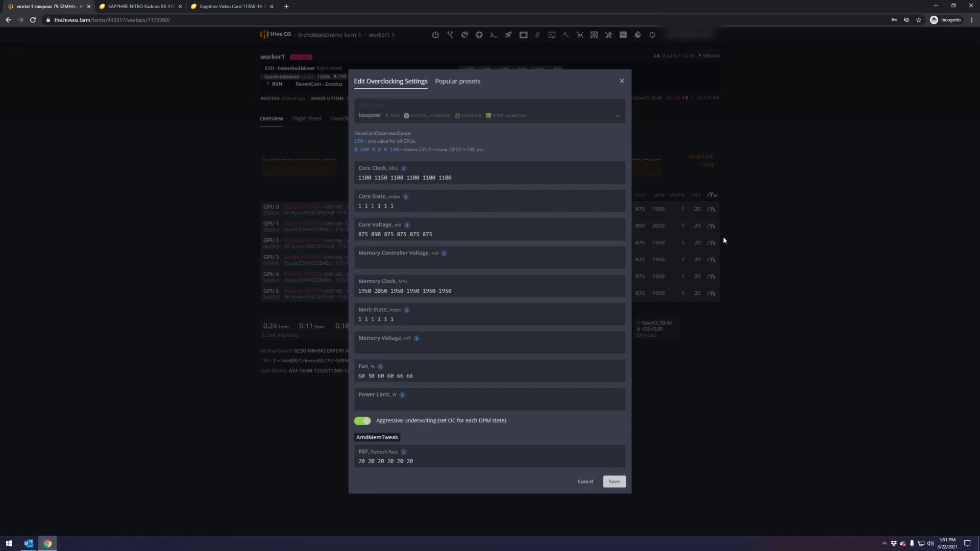
left_click(621, 83)
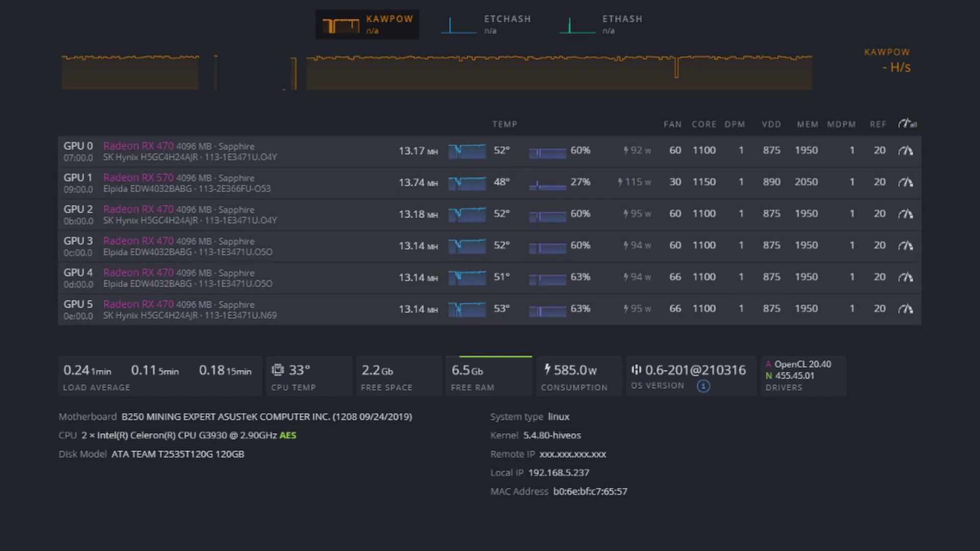
left_click(906, 125)
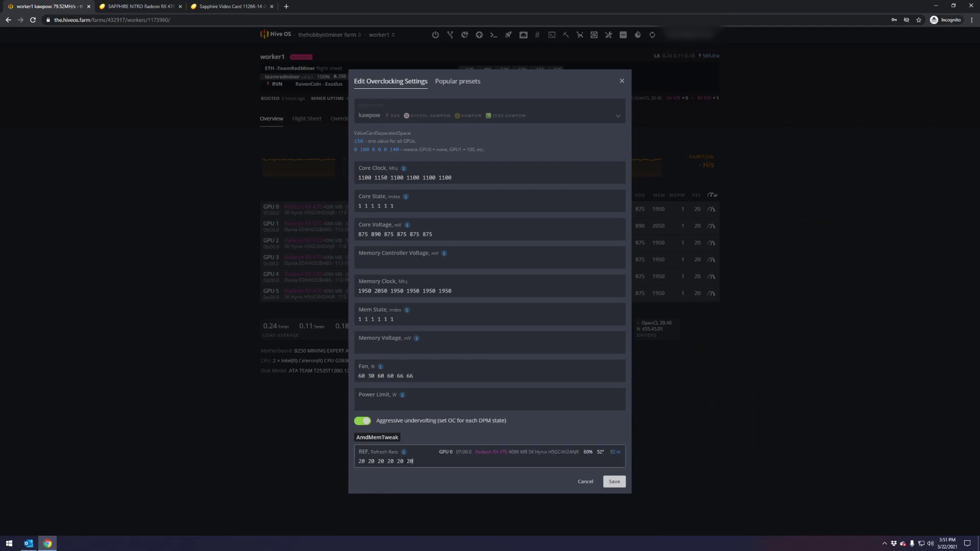
left_click(585, 481)
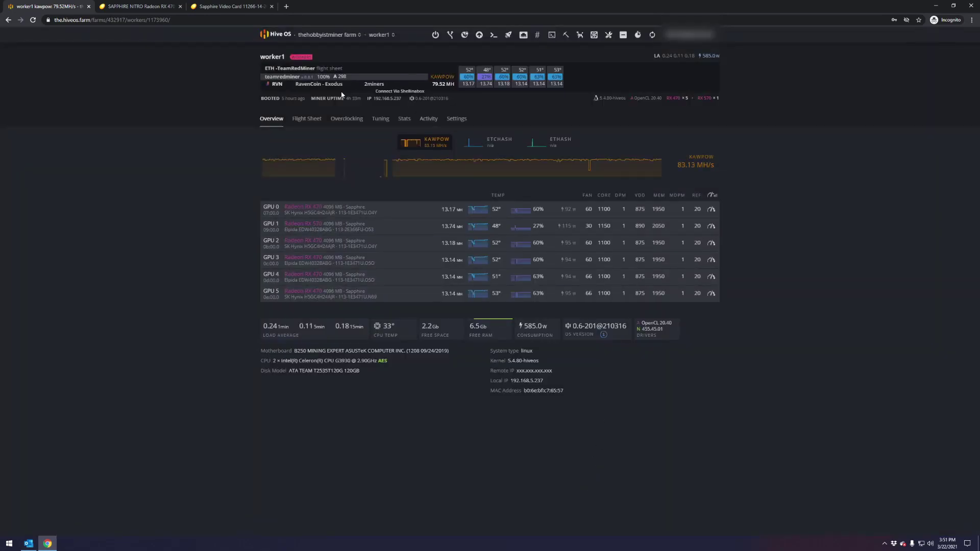
- Open the kawpow overclocking configuration of worker1 for editing, keeping kawpow as the algorithm
left_click(352, 121)
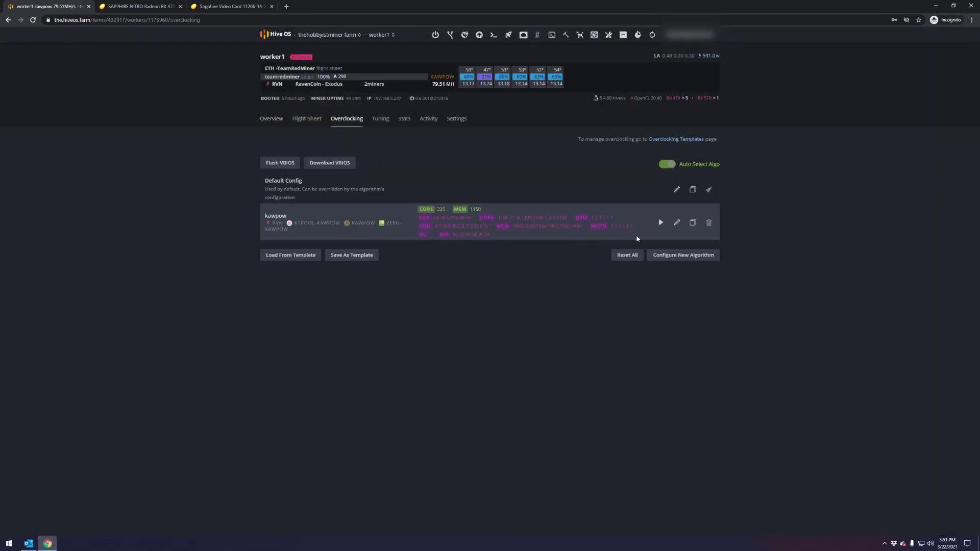
left_click(677, 223)
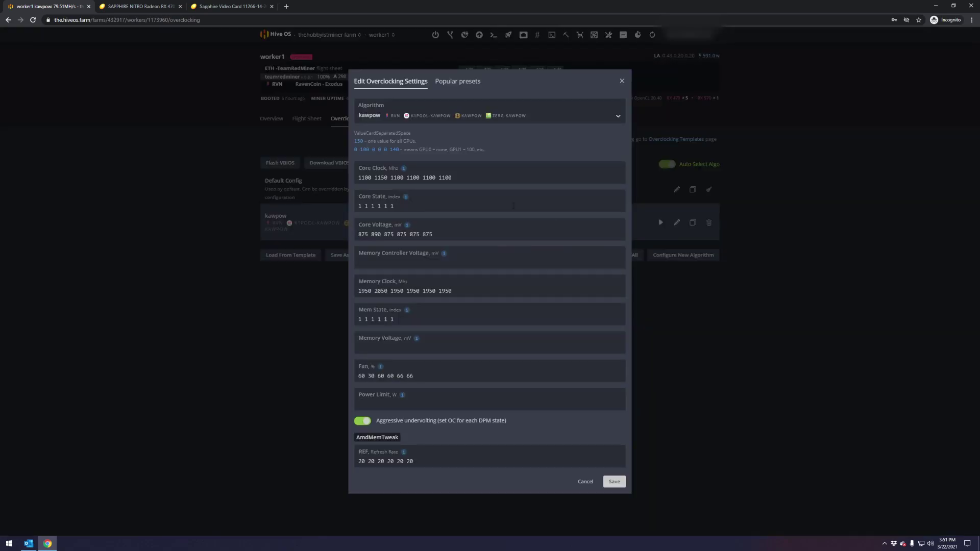
left_click(618, 116)
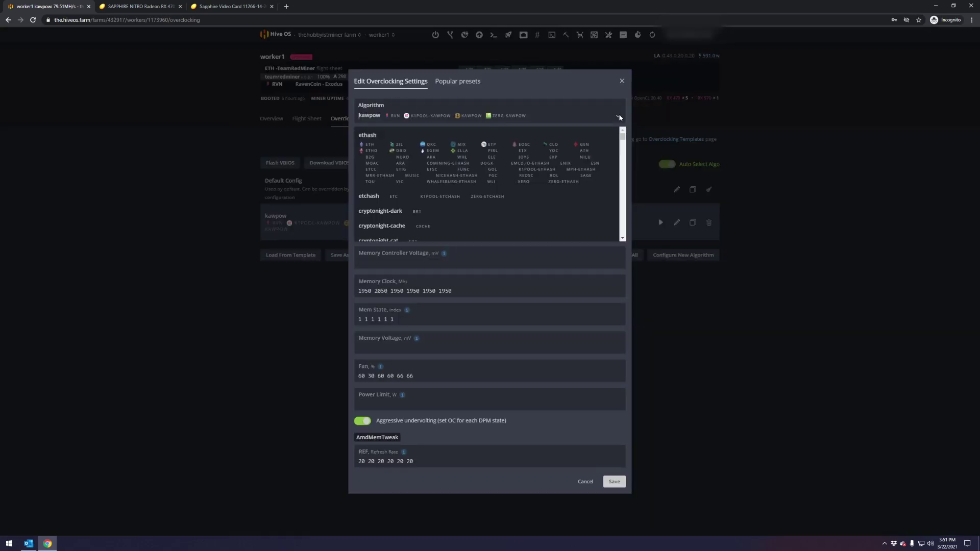
left_click(618, 116)
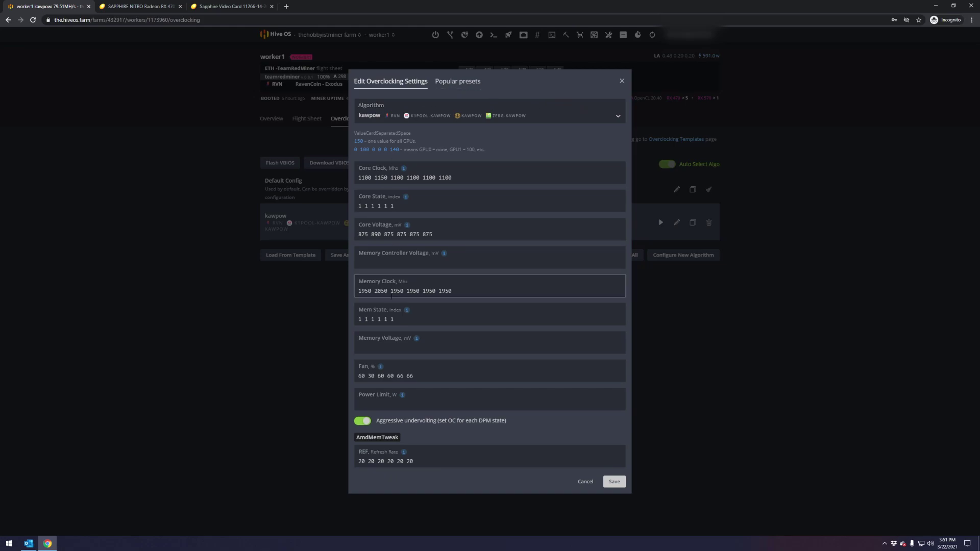
- Clear the core clock, core state, core voltage, memory clock, mem state, fan and REF values of the kawpow configuration and save it
left_click_drag(467, 172, 297, 171)
key("BackSpace")
key("Tab")
key("BackSpace")
key("Tab")
key("BackSpace")
key("Tab")
key("Tab")
key("BackSpace")
key("Tab")
key("BackSpace")
key("Tab")
key("Tab")
key("BackSpace")
key("Tab")
key("Tab")
key("Tab")
key("BackSpace")
left_click(613, 483)
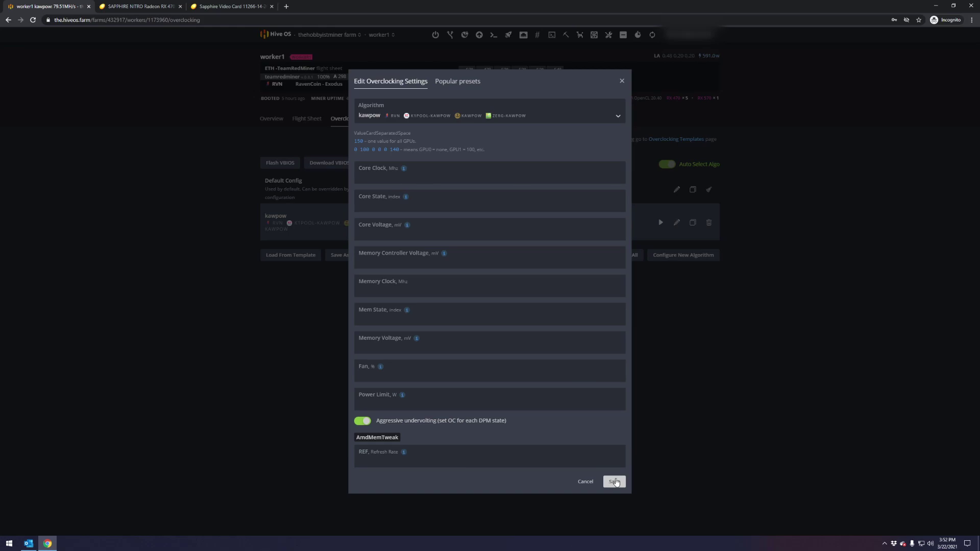
left_click(615, 484)
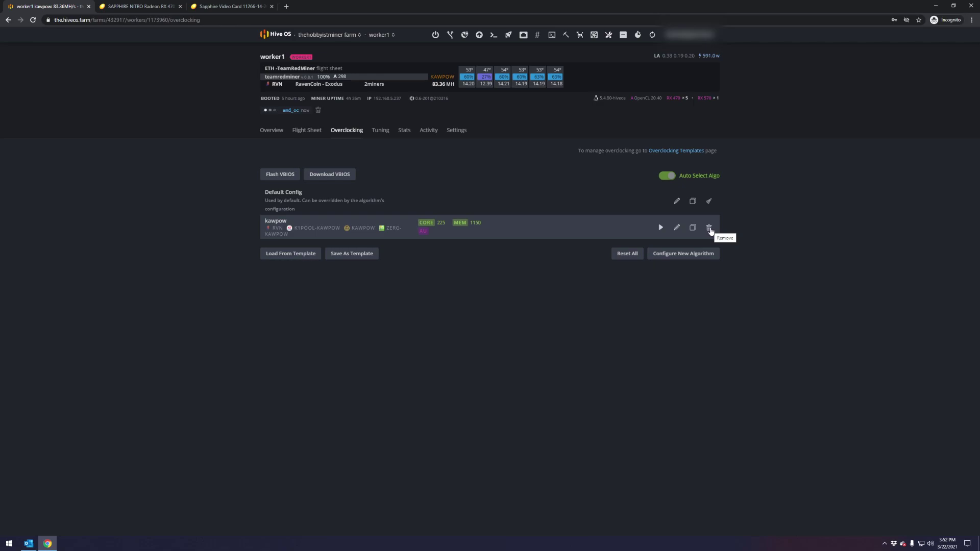
- Delete the kawpow algorithm's overclocking configuration from worker1
left_click(710, 229)
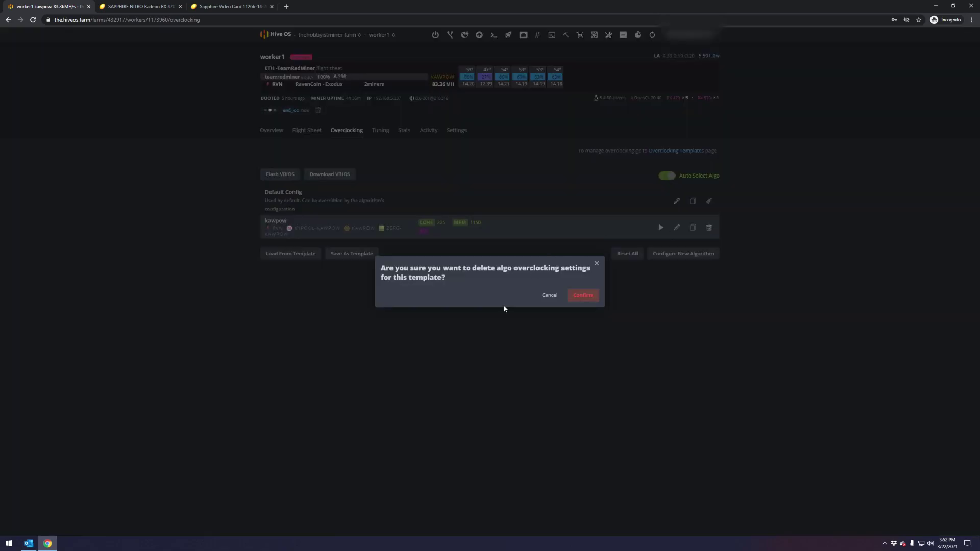
left_click(583, 297)
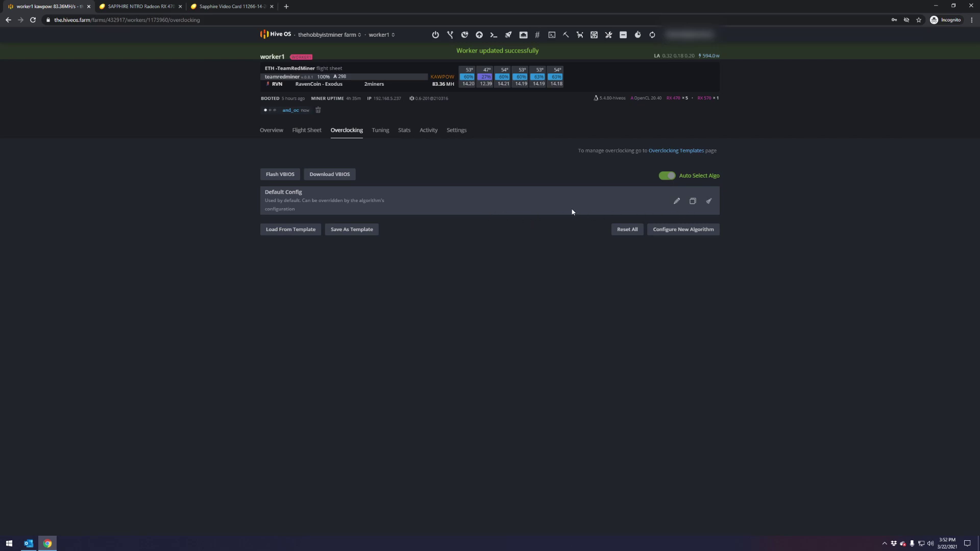
- Check the overclocking fields of the Default Config and close it without changes
left_click_drag(265, 192, 311, 191)
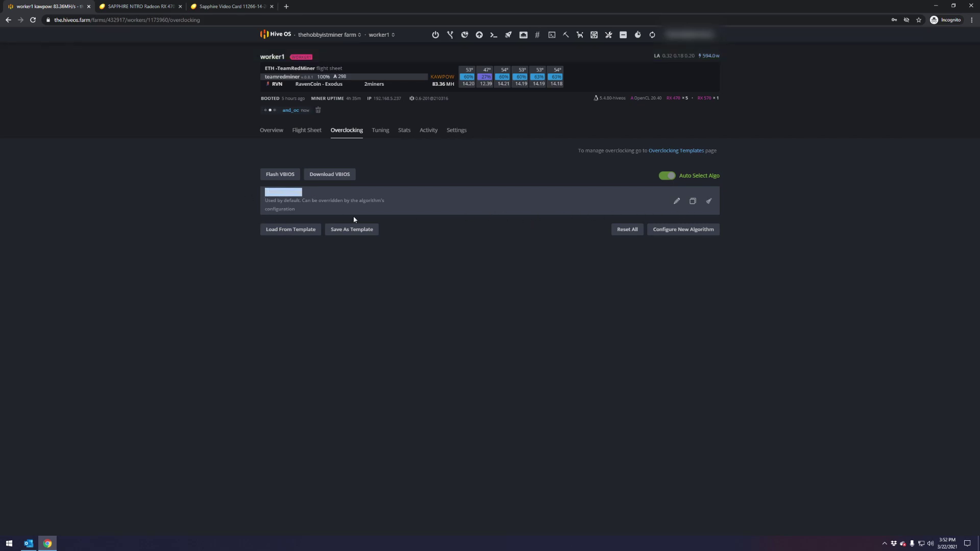
left_click(676, 201)
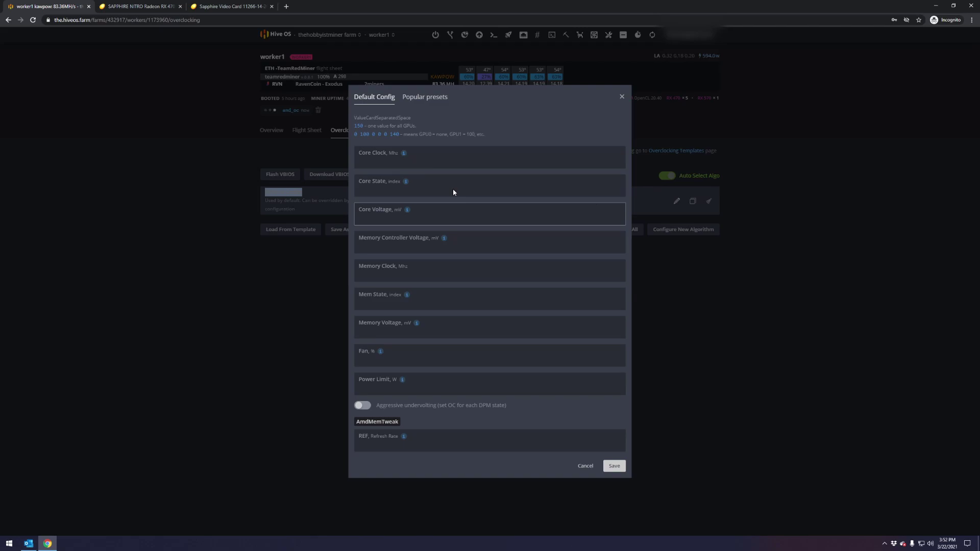
left_click(622, 97)
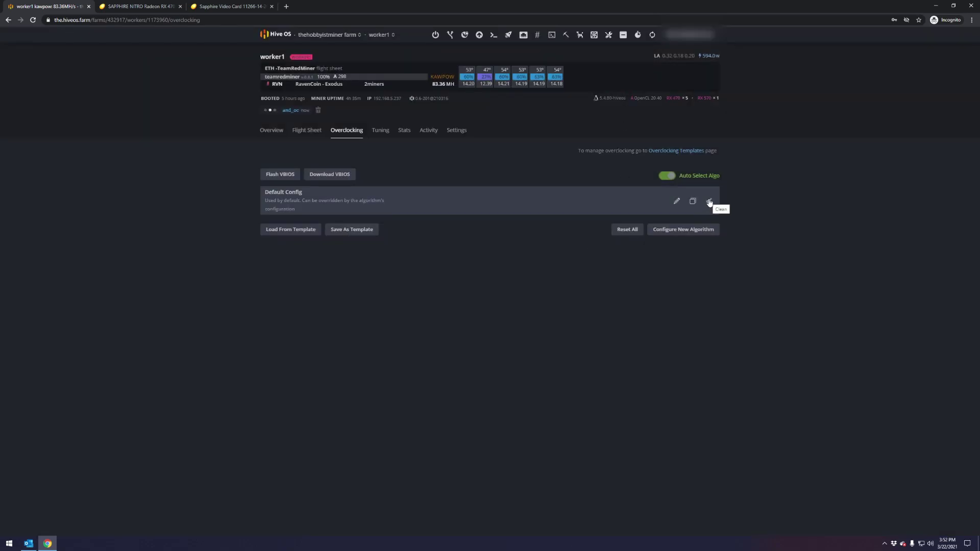
- Examine the stock kawpow hash rates, total and per GPU, in the overview and the miner's shell output
left_click(272, 131)
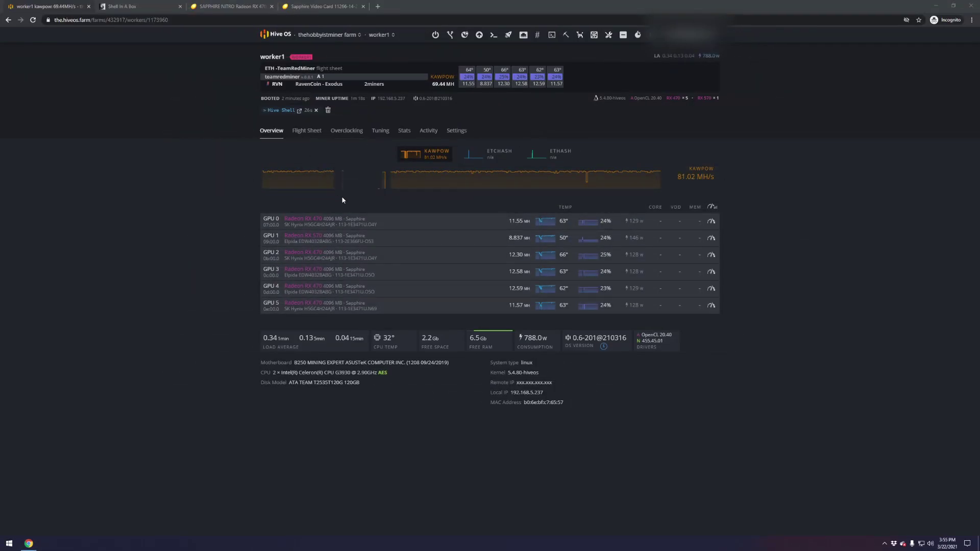
left_click(128, 7)
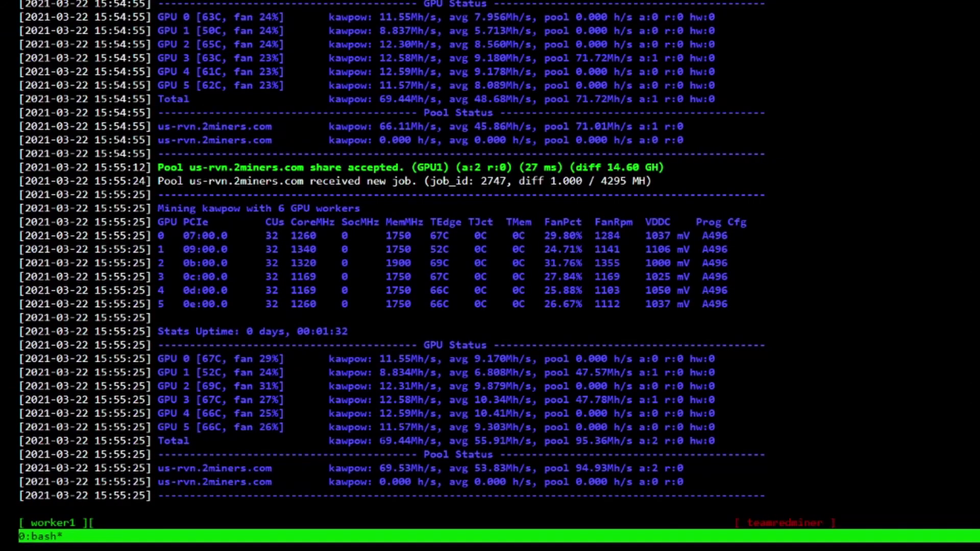
left_click_drag(192, 474, 198, 475)
left_click_drag(392, 440, 437, 440)
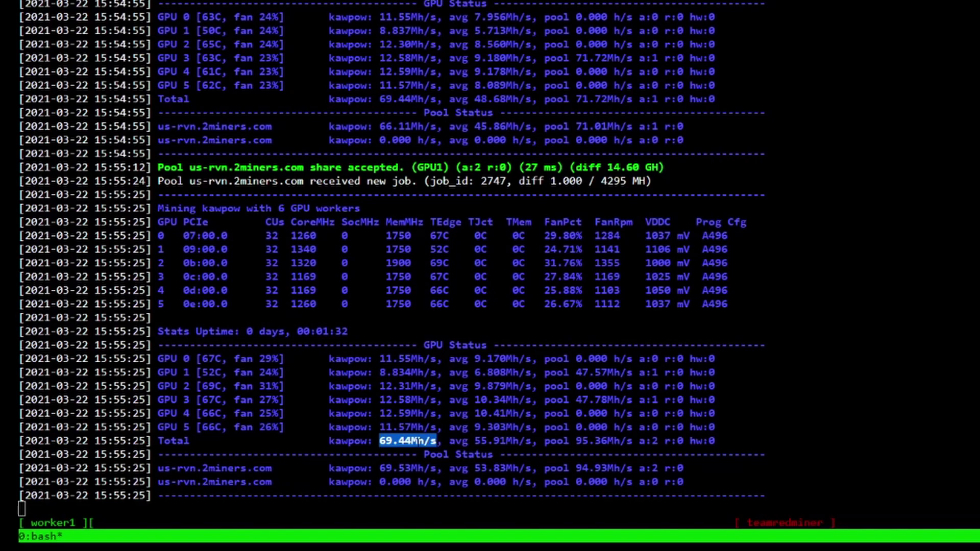
left_click_drag(385, 386, 437, 413)
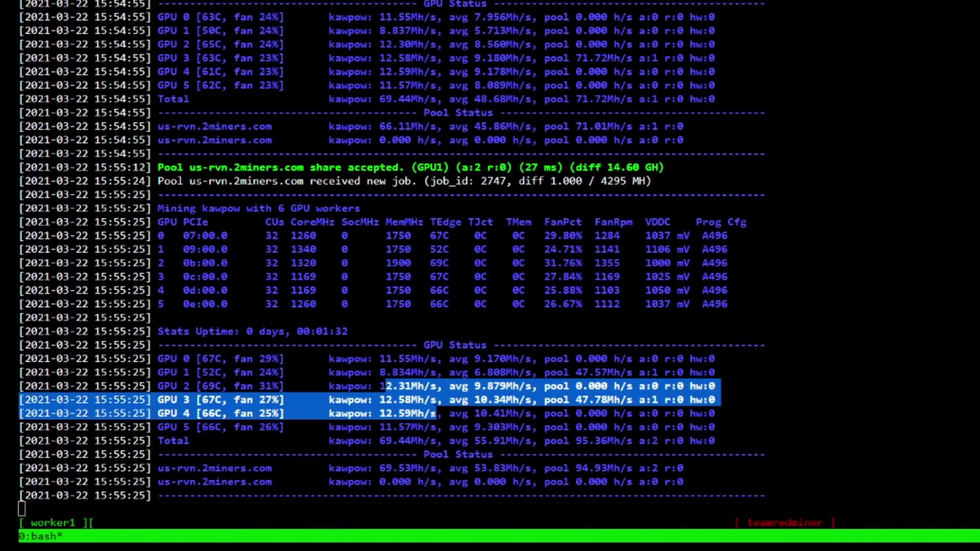
left_click_drag(379, 372, 448, 372)
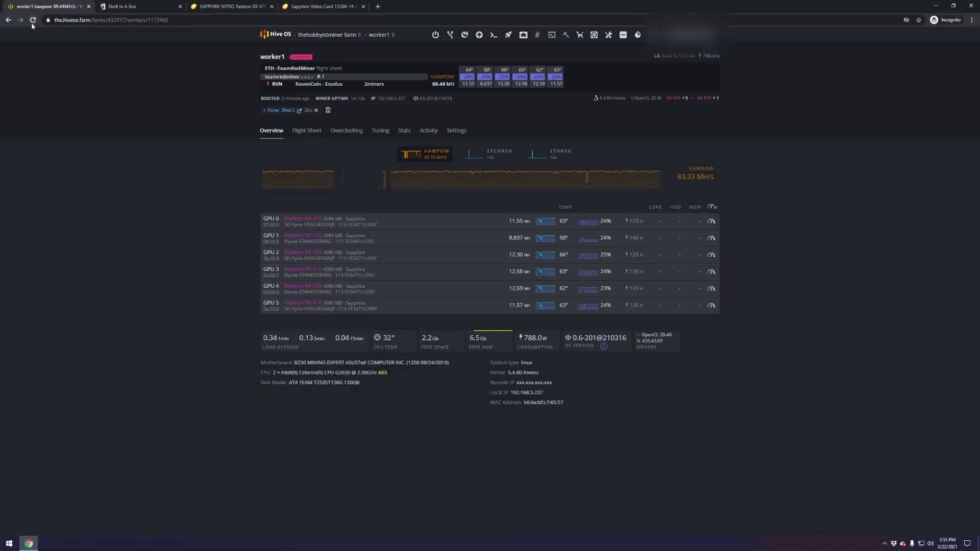
- Refresh the worker1 overview and examine the rig's total power consumption at stock settings
left_click(32, 20)
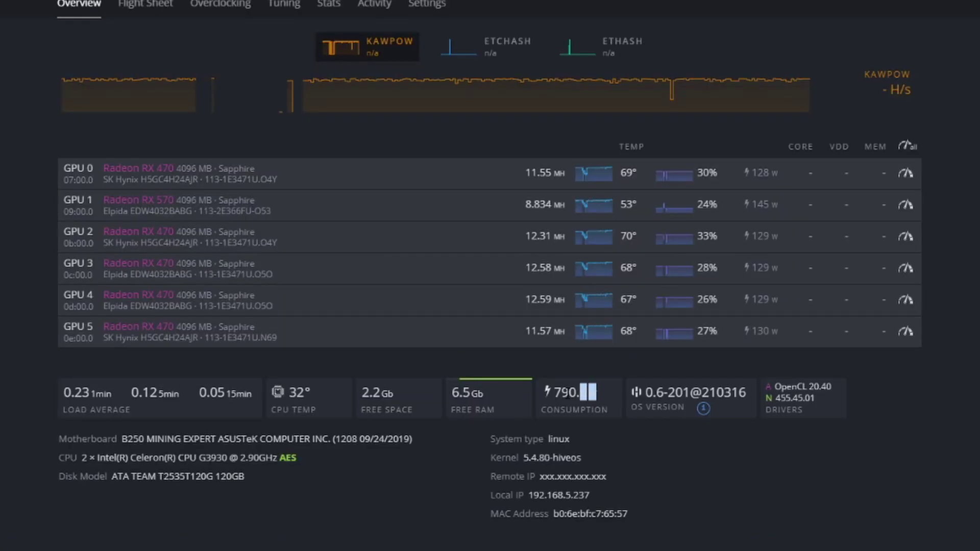
left_click_drag(579, 393, 541, 395)
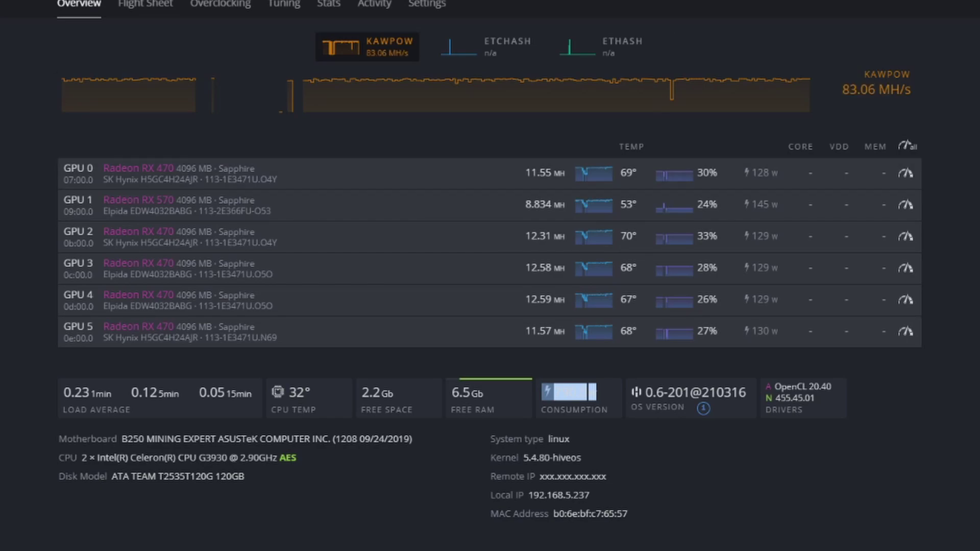
left_click(572, 397)
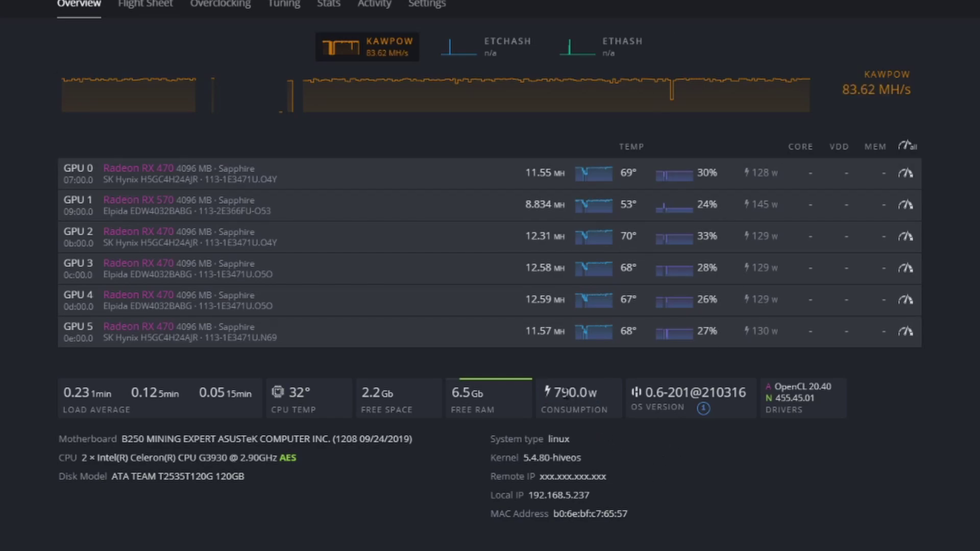
mouse_move(567, 393)
left_mouse_down()
mouse_move(596, 394)
mouse_move(581, 398)
left_mouse_up()
left_click(601, 405)
- Start a copy of the Default Config overclocking settings and choose kawpow as its algorithm
left_click(228, 14)
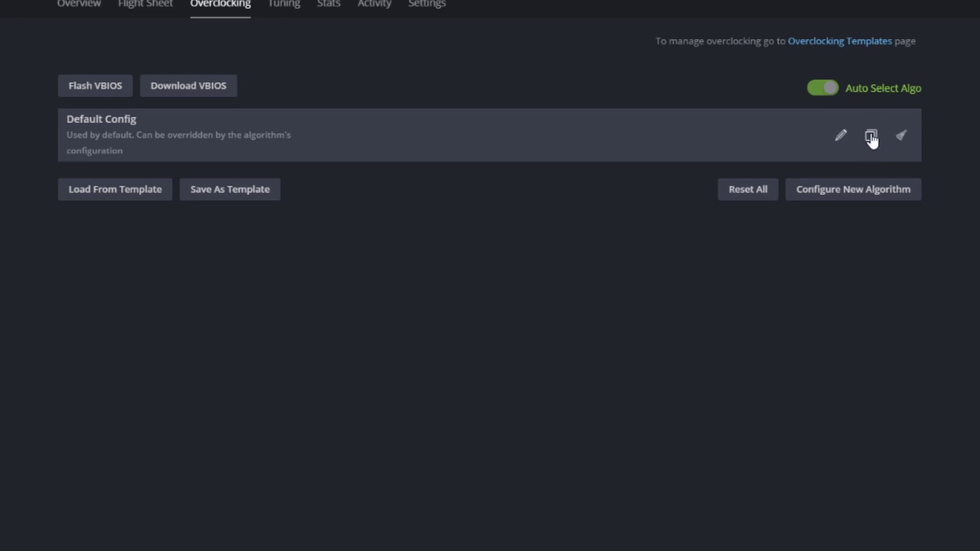
left_click(871, 137)
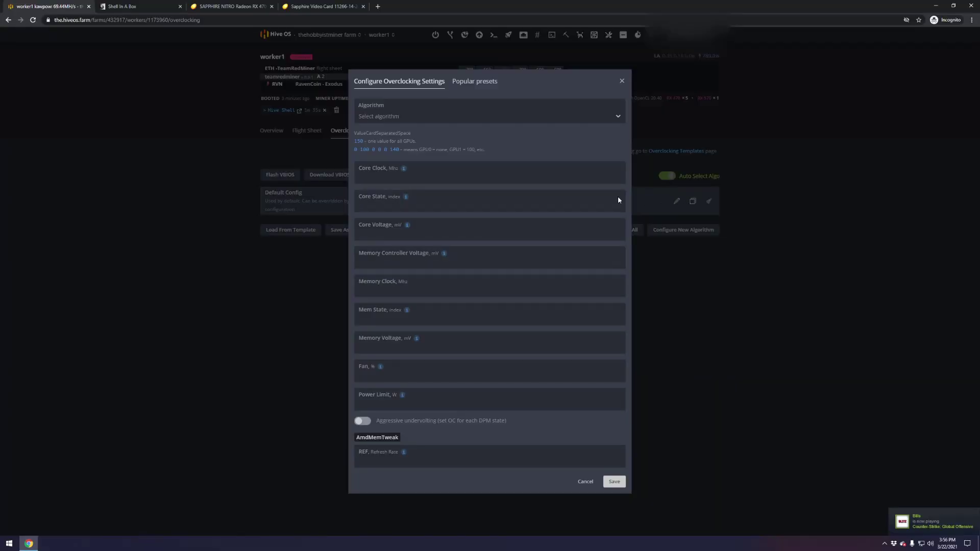
left_click(401, 117)
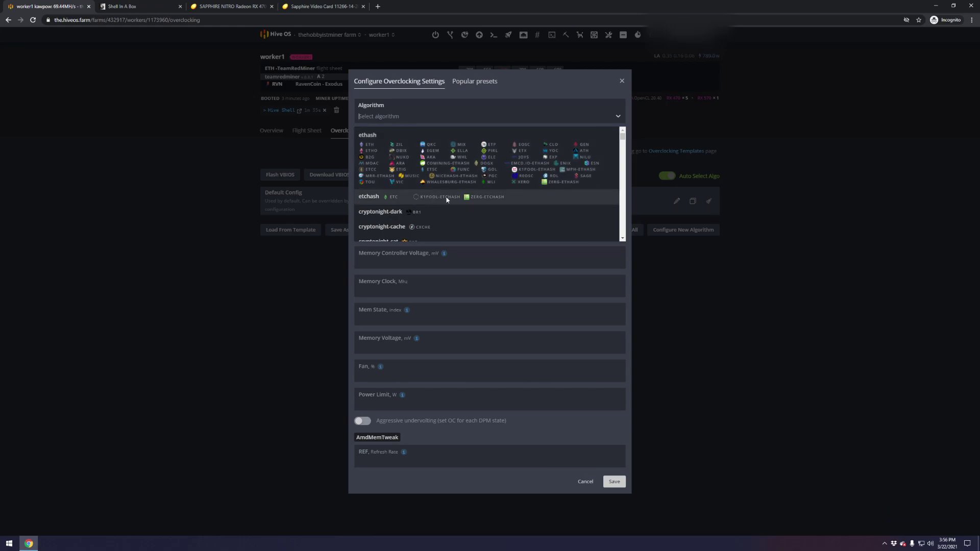
scroll(447, 200, "down", 1)
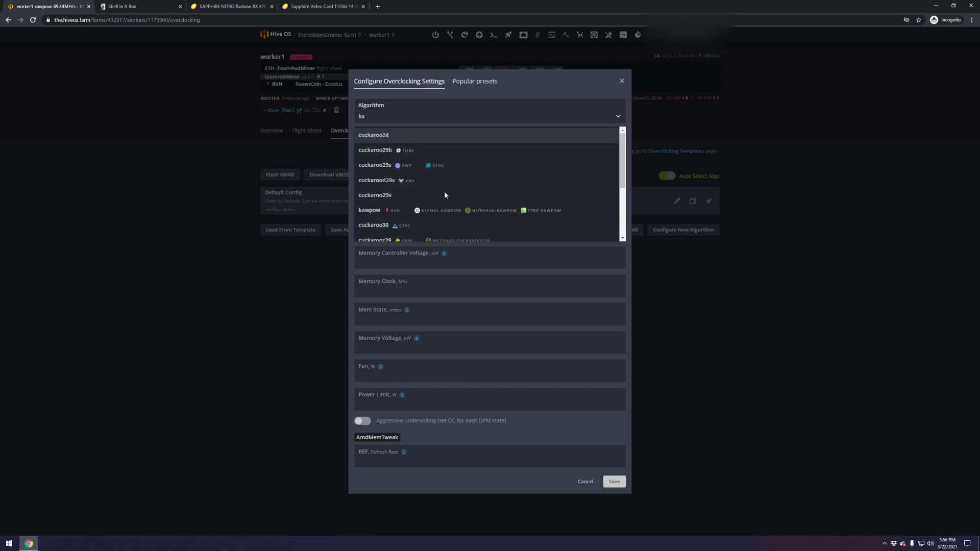
left_click(405, 211)
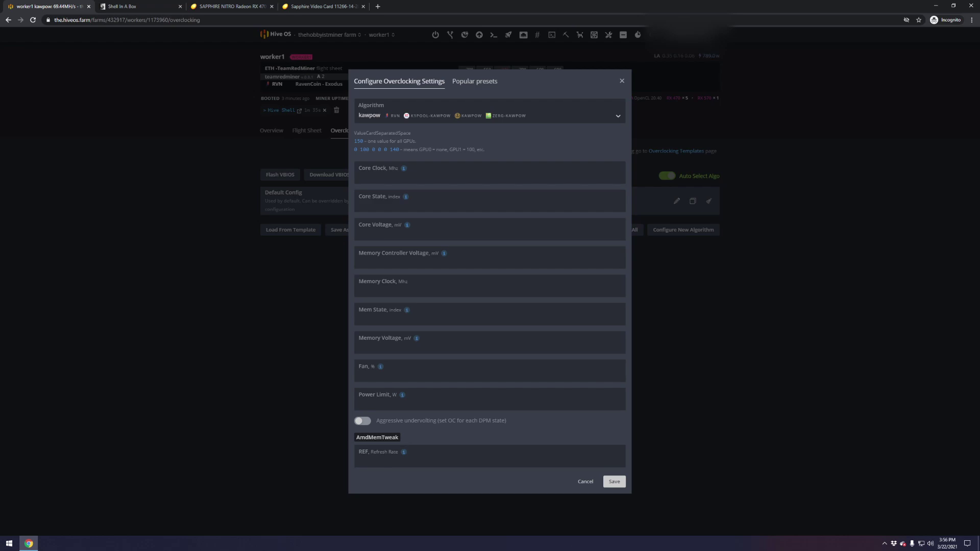
- Look up the core clock and boost clock on the Newegg page of the SAPPHIRE NITRO Radeon RX 470
key("ctrl+3")
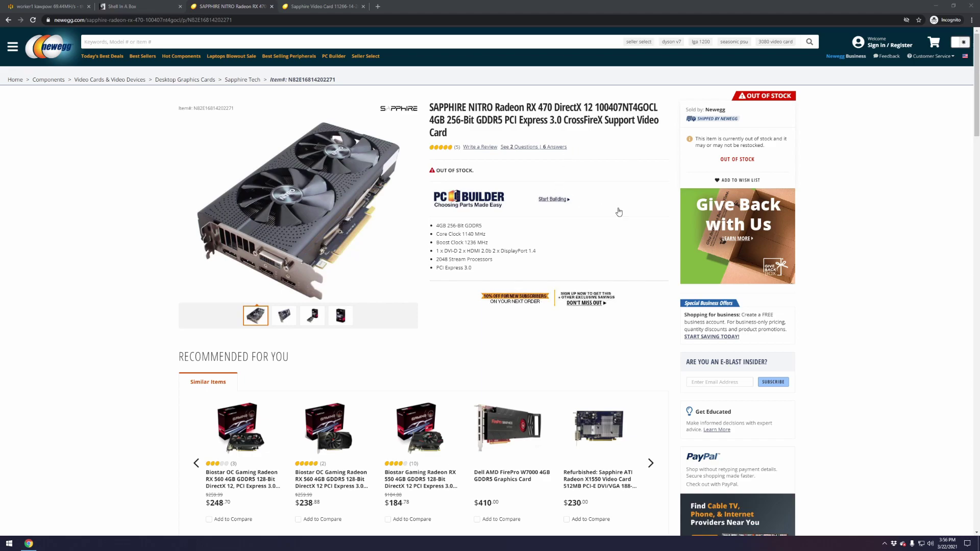
scroll(473, 241, "down", 1)
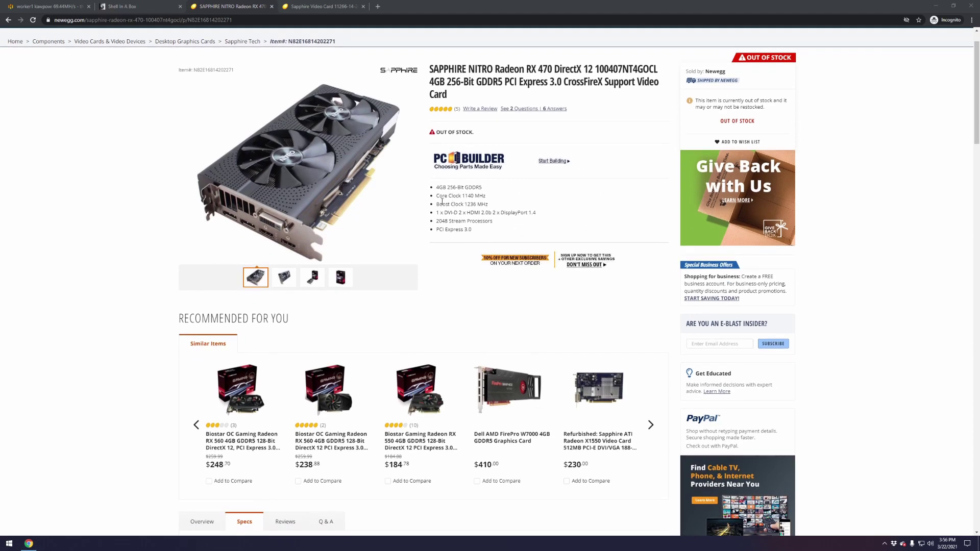
left_click_drag(436, 196, 518, 204)
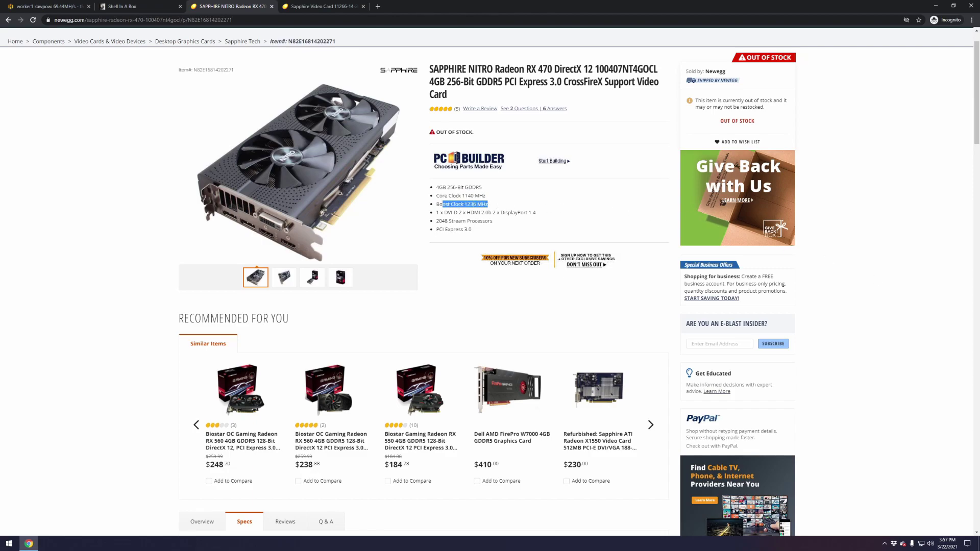
key("alt+Tab")
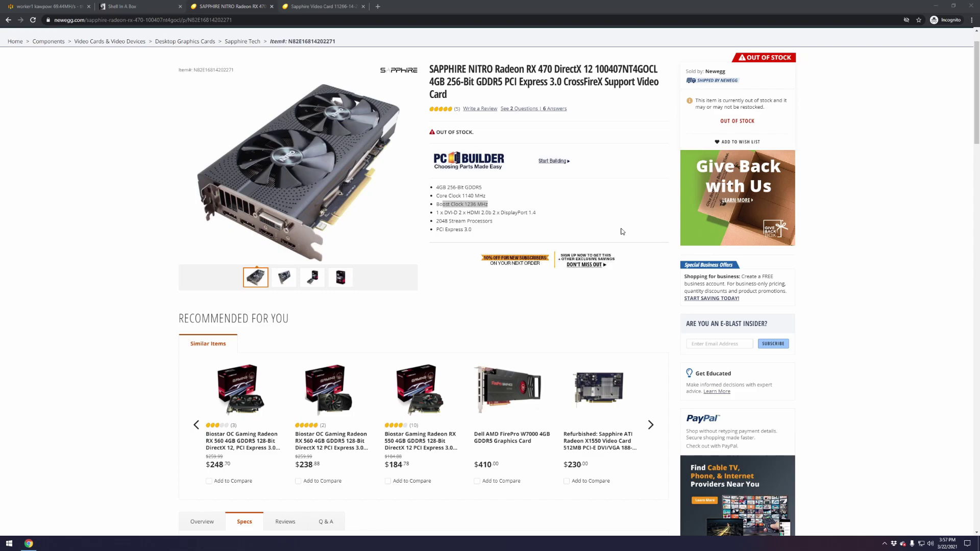
- Look up the RX 470's effective memory clock in the product page's detailed specifications
scroll(562, 255, "down", 7)
scroll(401, 337, "down", 3)
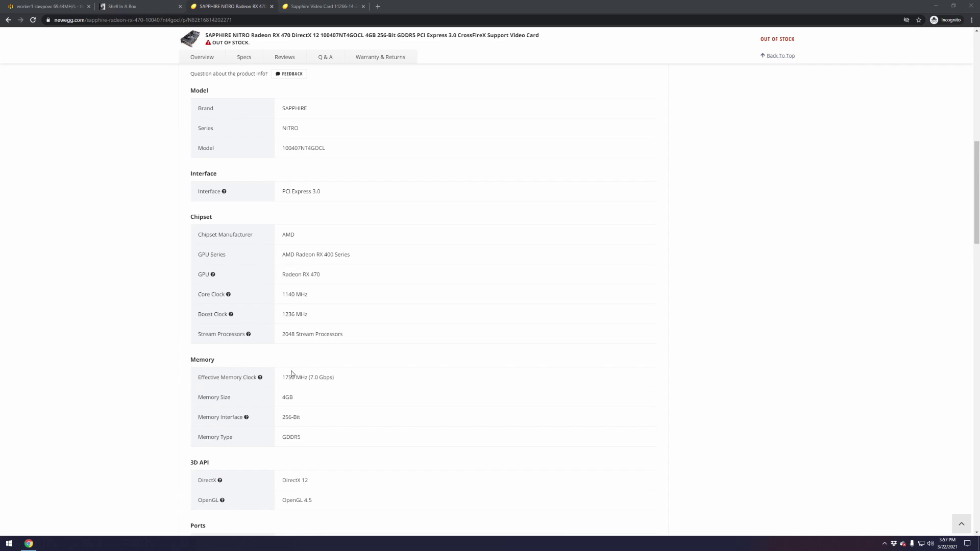
left_click_drag(285, 378, 298, 378)
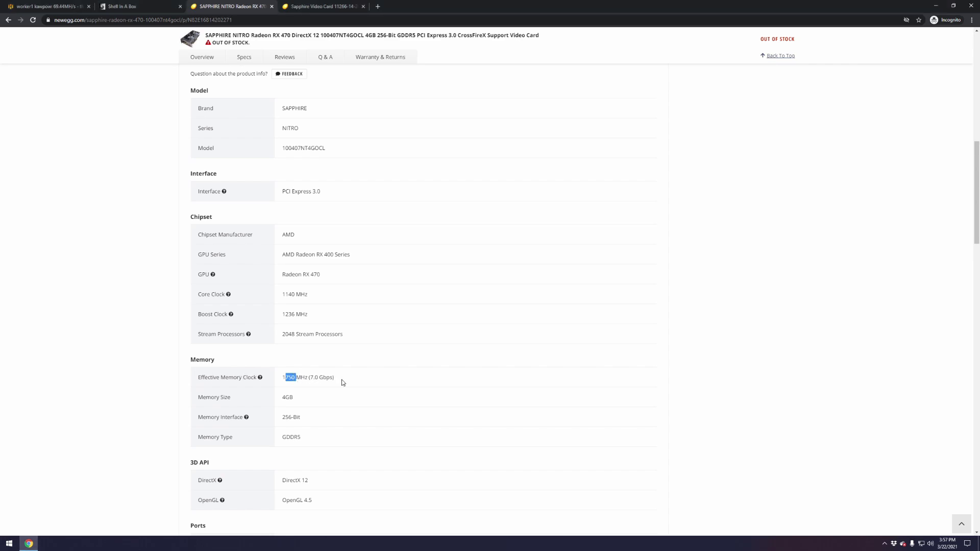
scroll(300, 182, "up", 15)
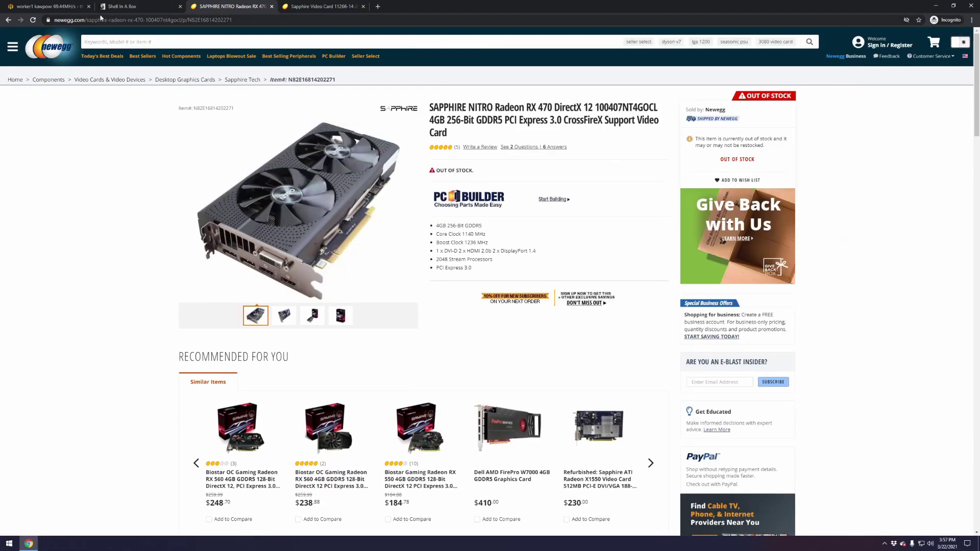
- Return to Hive OS, discard the unsaved kawpow settings and examine the GPU temperatures and fan speeds in the worker1 overview
left_click(51, 7)
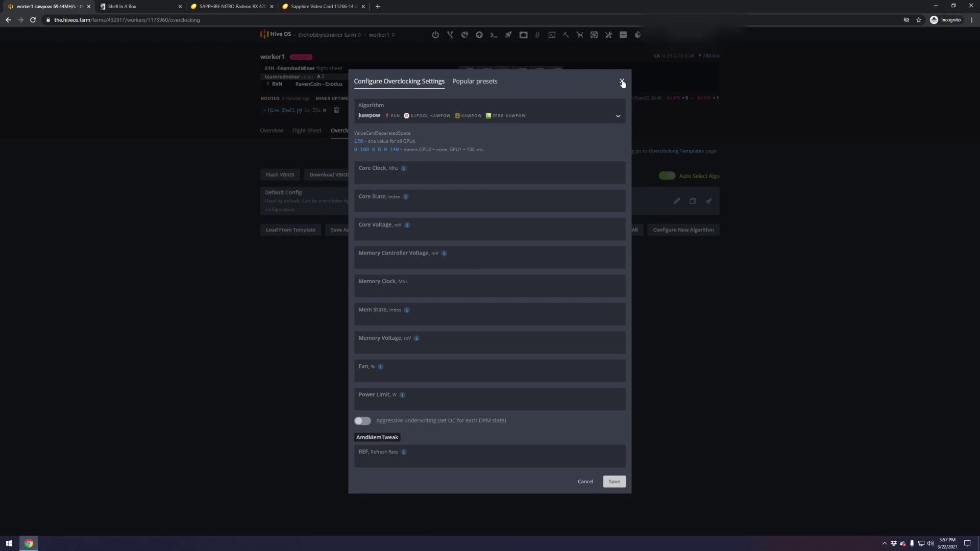
left_click(622, 83)
left_click(270, 132)
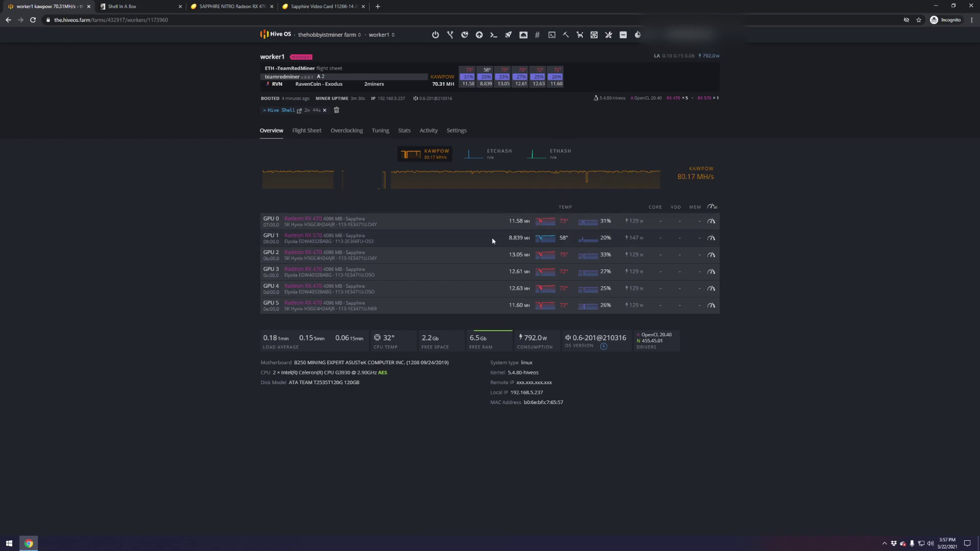
- Start a copy of the Default Config overclocking settings for worker1 with kawpow as the algorithm
left_click(345, 133)
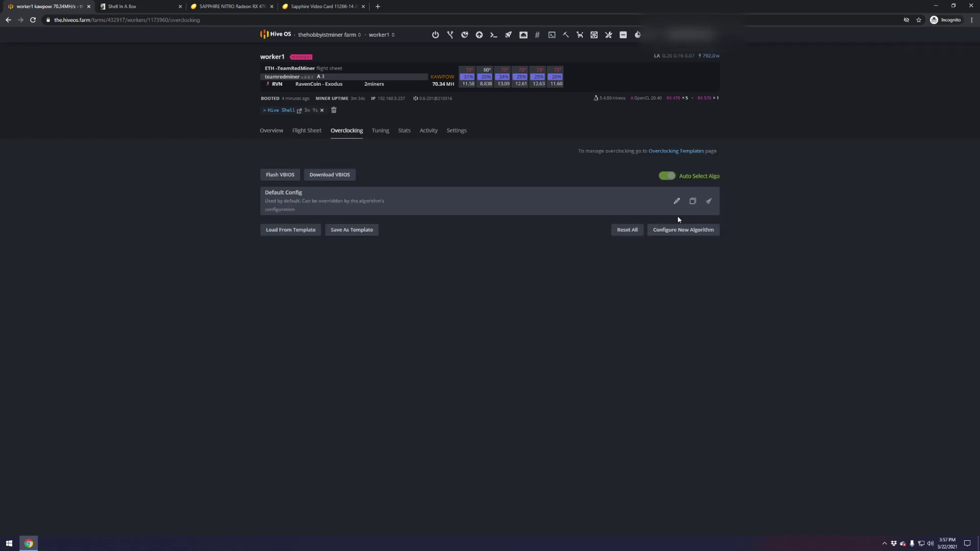
left_click(693, 201)
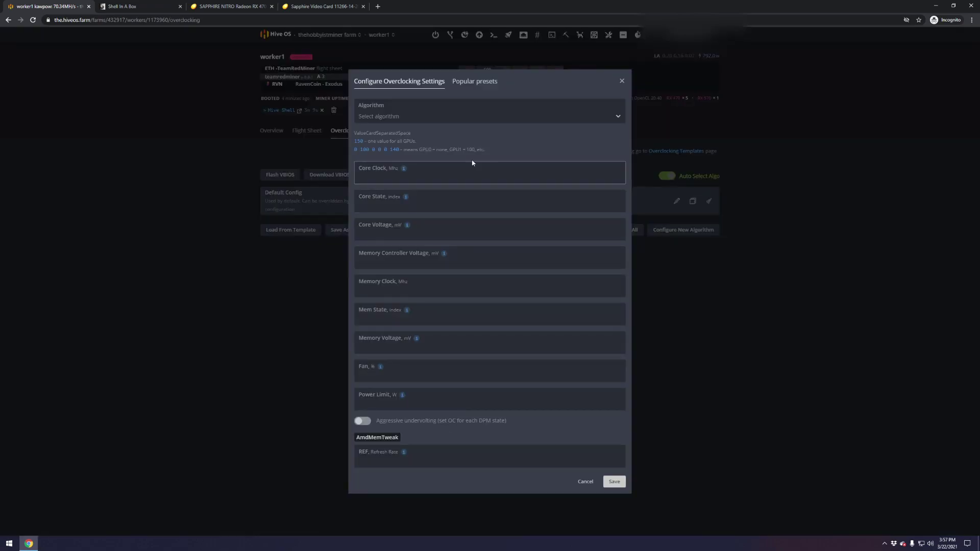
left_click(416, 114)
type("ka")
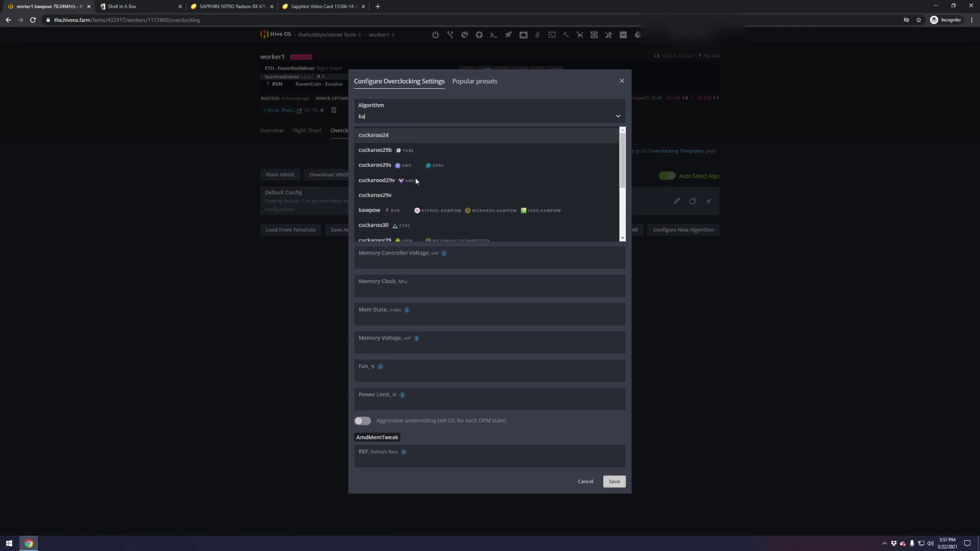
left_click(403, 210)
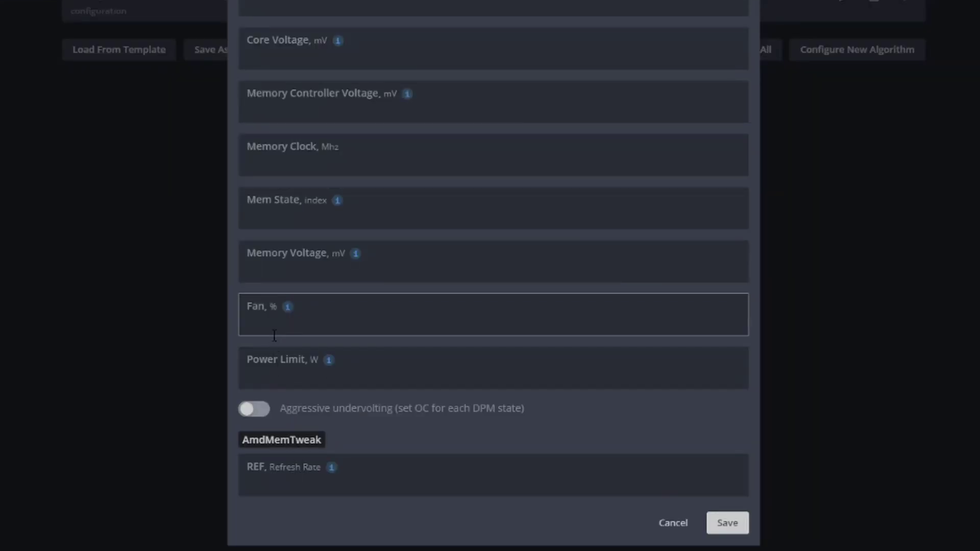
- Set the fan speed to 100 % individually for all six GPUs and save the kawpow configuration
left_click(378, 375)
type("100 100 100 100 100 100")
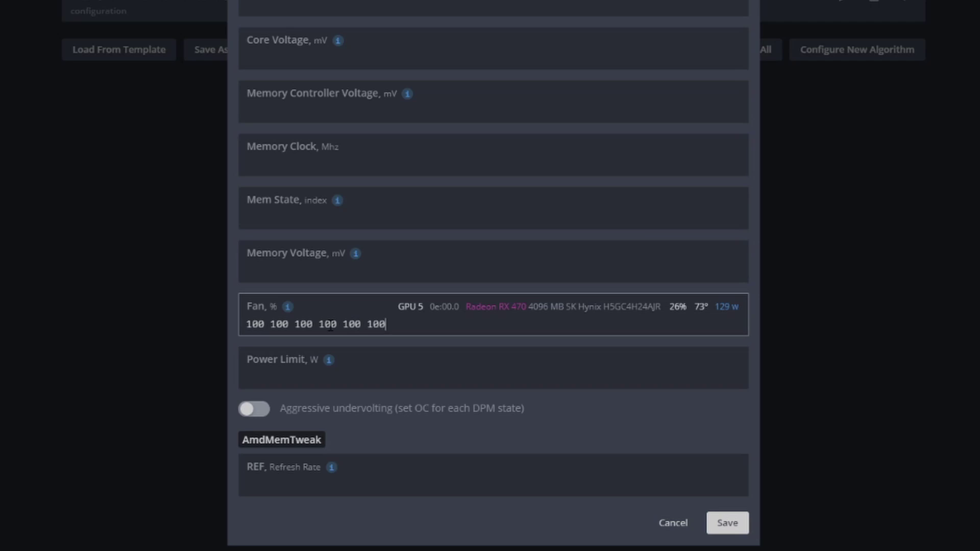
left_click(261, 327)
key("Right")
key("Right")
key("Right")
key("Right")
key("Right")
key("Right")
key("Right")
key("Right")
key("Right")
key("Right")
key("Right")
key("Right")
key("Right")
key("Right")
key("Right")
key("Right")
key("Right")
key("Right")
key("Right")
key("Right")
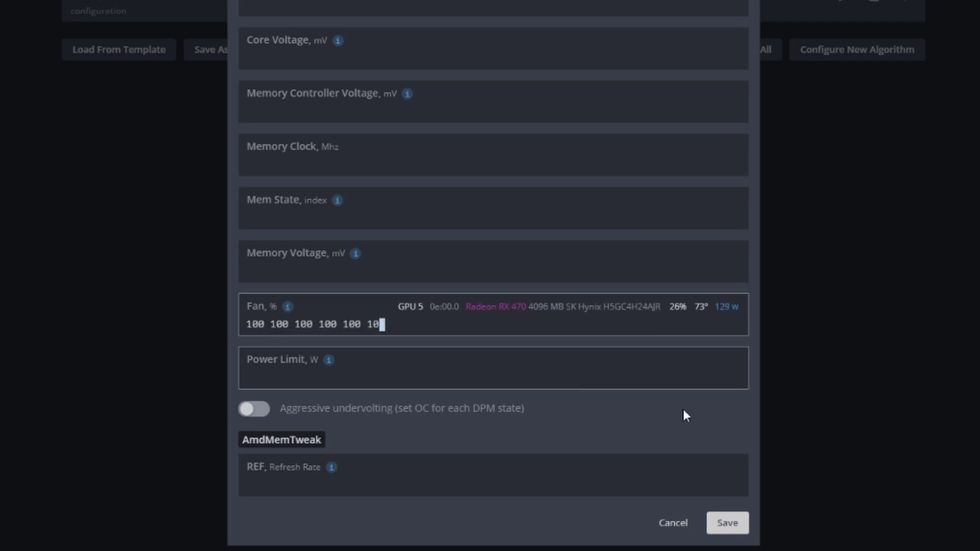
left_click(730, 524)
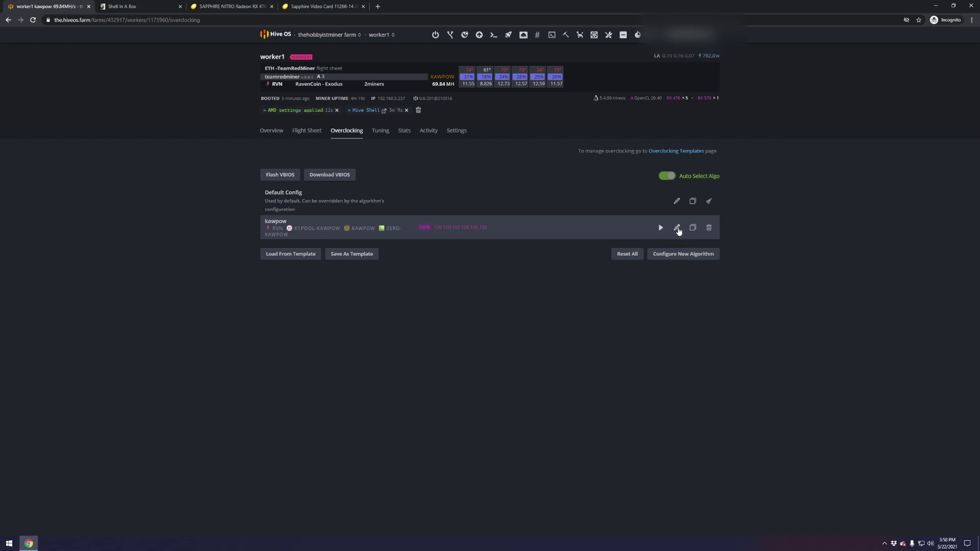
- Open the kawpow configuration for editing and compare the RX 470 core clock on Newegg with the miner output in the shell
left_click(677, 228)
left_click(240, 7)
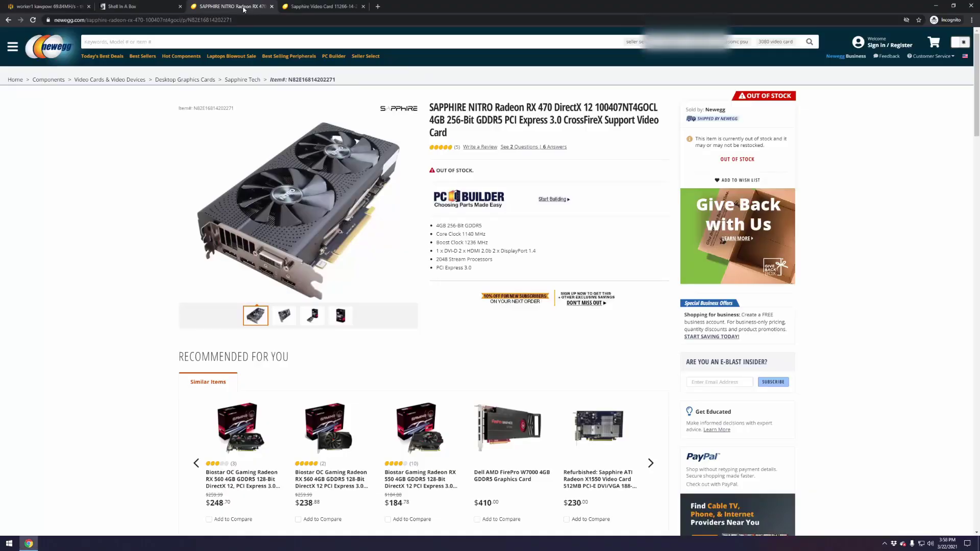
left_click_drag(465, 234, 475, 235)
left_click(123, 6)
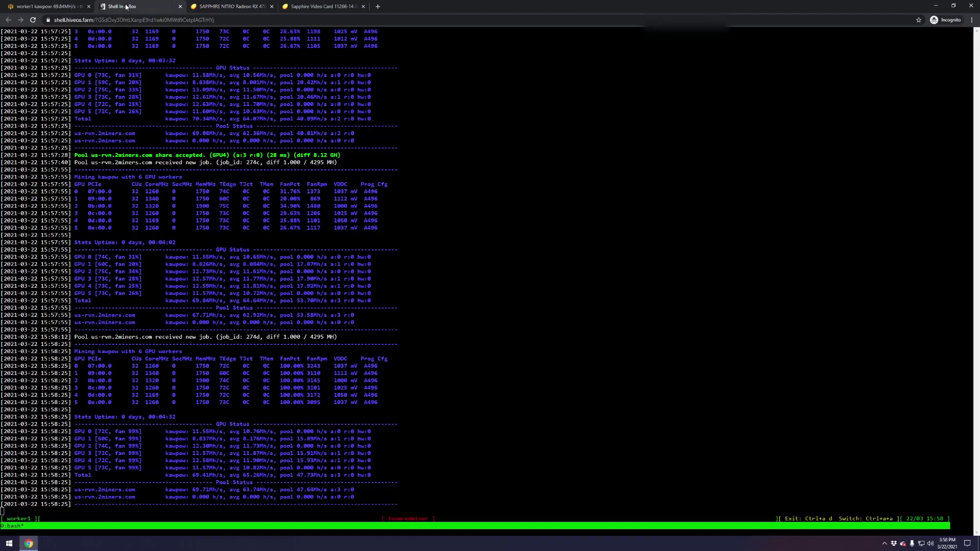
left_click(55, 6)
left_click(403, 184)
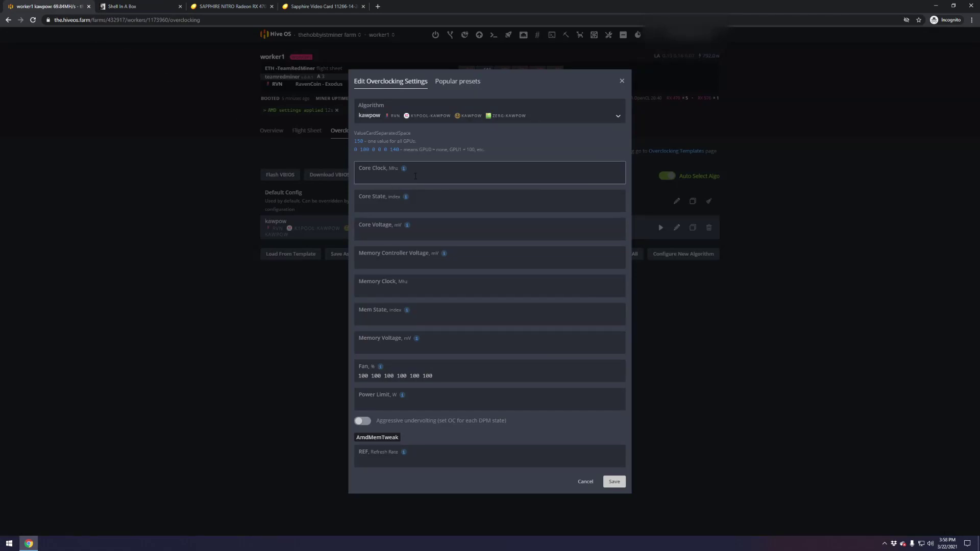
- Filter the popular kawpow presets to Radeon RX 470 with 4096 MB and select the core 1100, memory 1950 preset
left_click(467, 84)
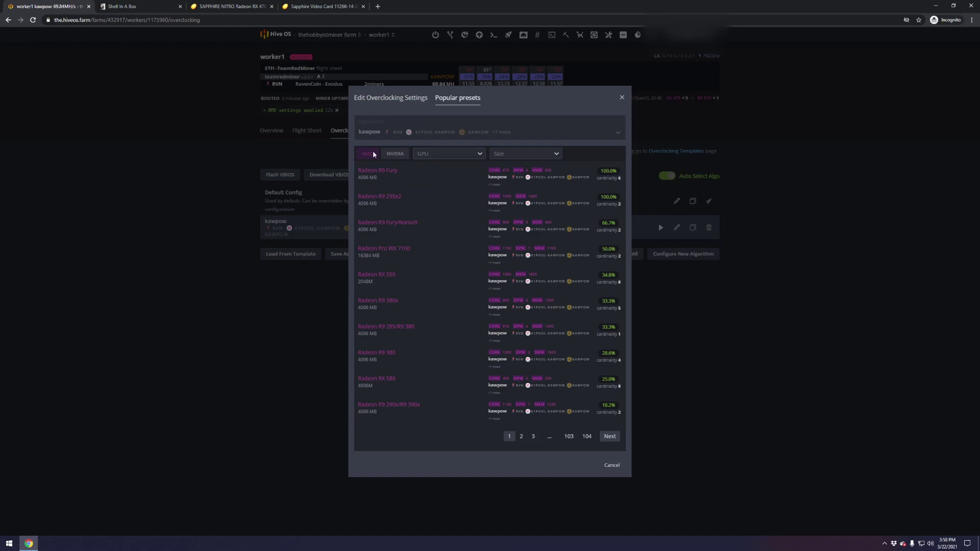
left_click(444, 155)
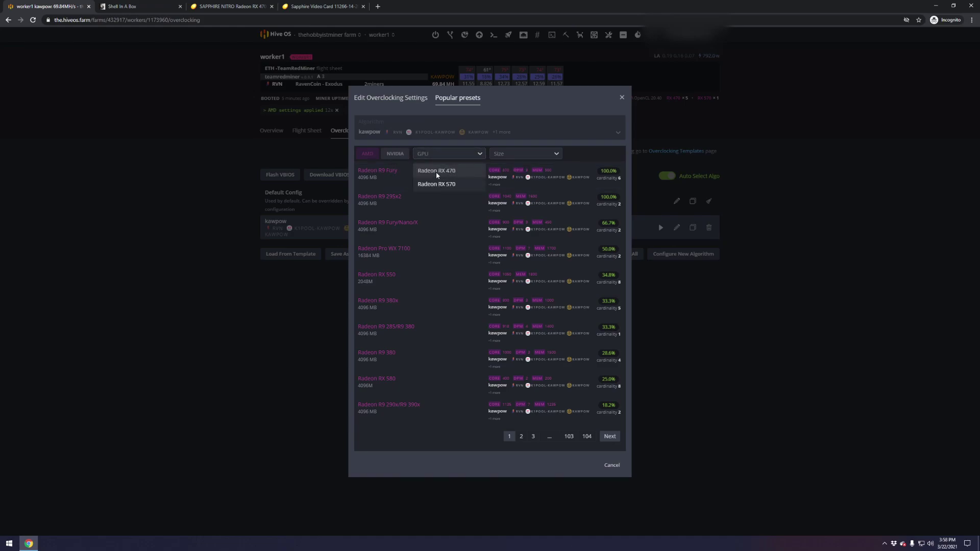
left_click(448, 171)
left_click(510, 154)
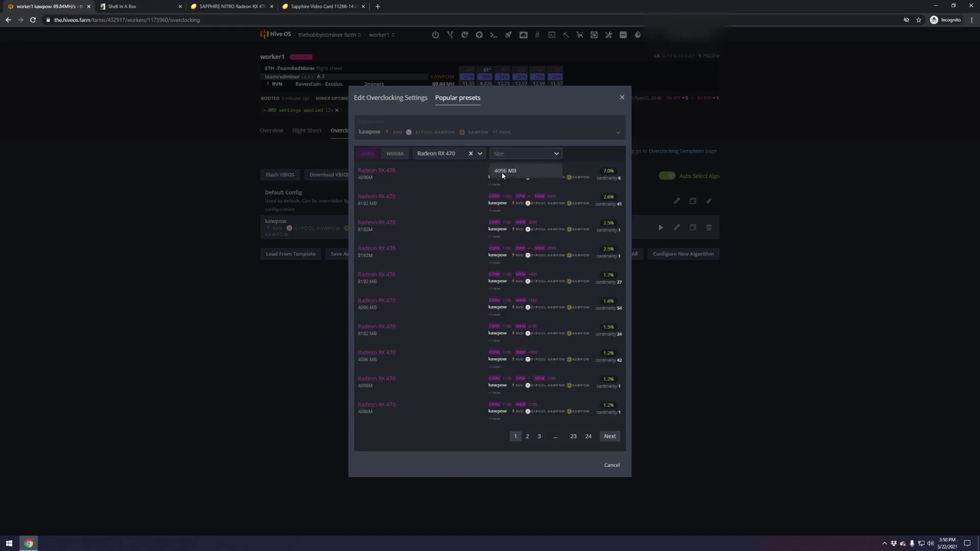
left_click(503, 173)
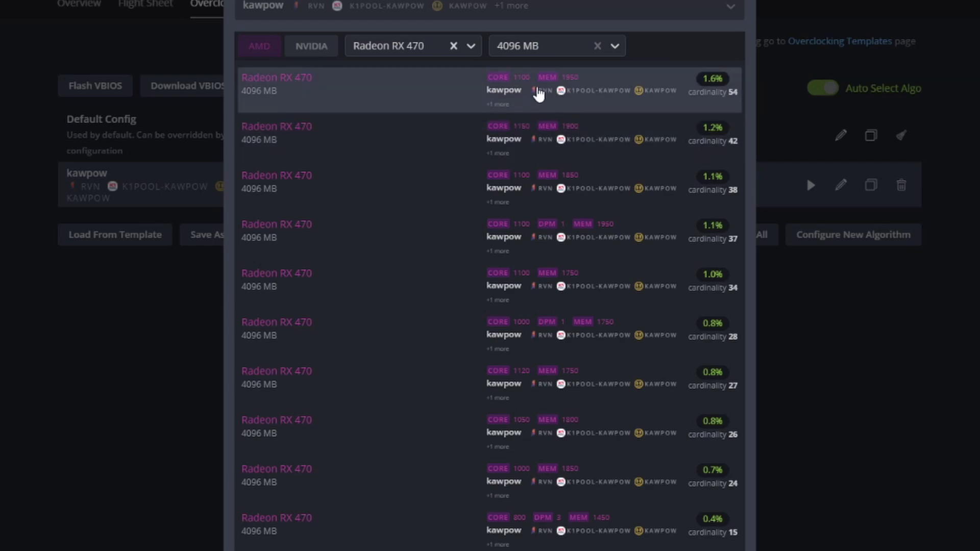
left_click(575, 95)
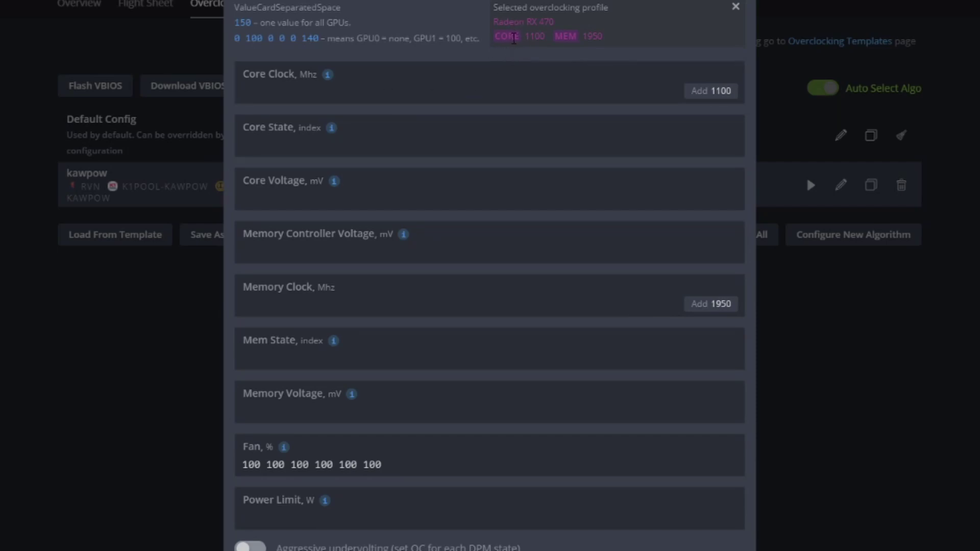
- Set the core clock to 1100 MHz and the memory clock to 1950 MHz as single values
left_click(258, 92)
type("1100")
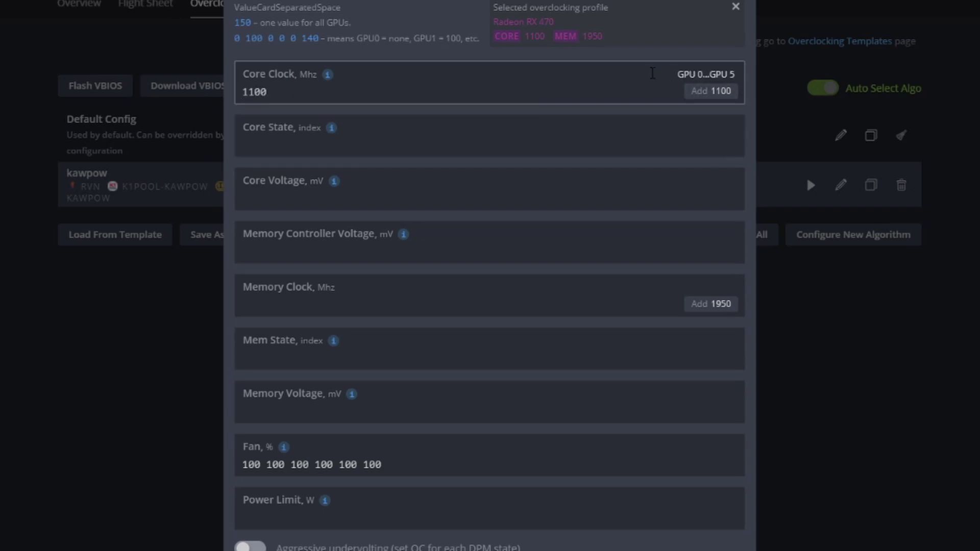
left_click(351, 303)
type("1950")
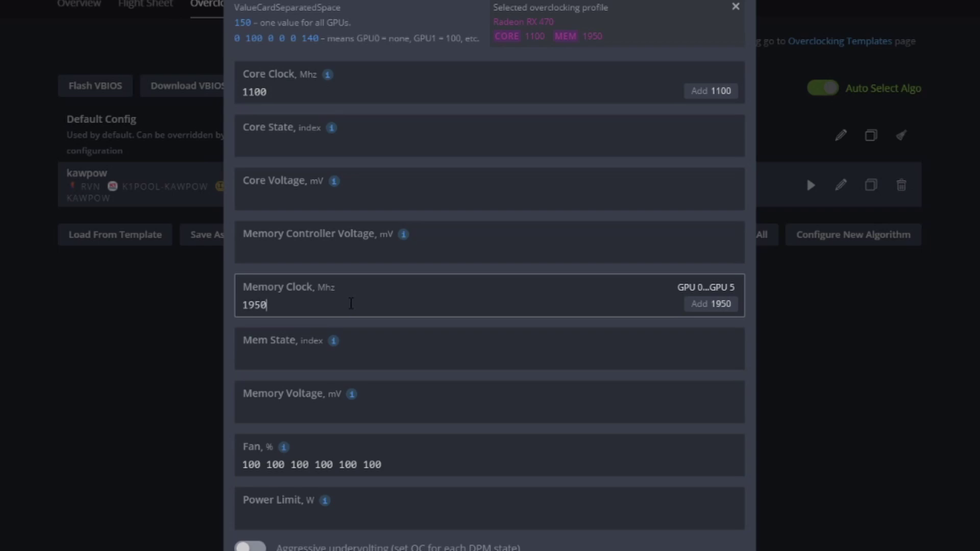
- Add the preset's recommended core clock repeatedly until 1100 MHz is listed separately for all six GPUs
left_click(712, 94)
left_click(715, 95)
left_click(716, 94)
left_click(715, 94)
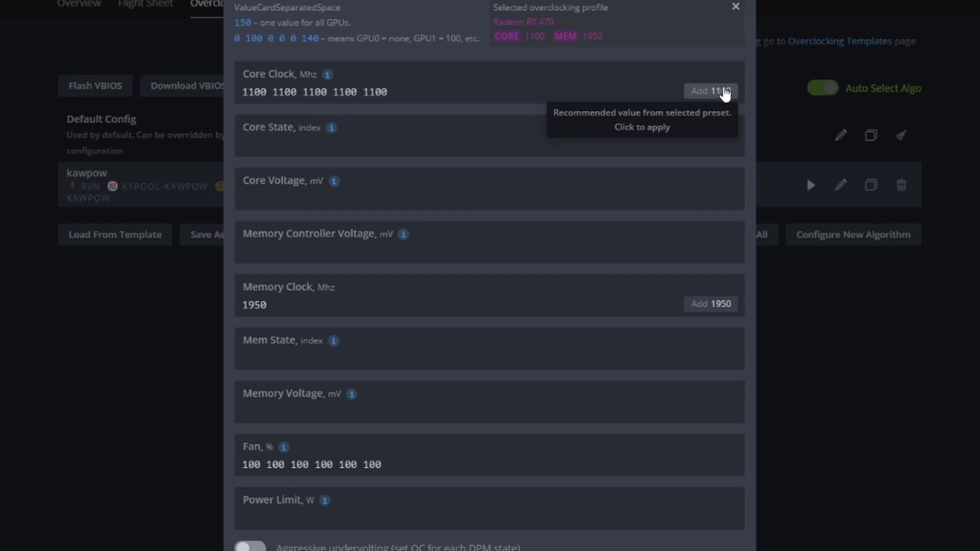
left_click(582, 95)
left_click(692, 94)
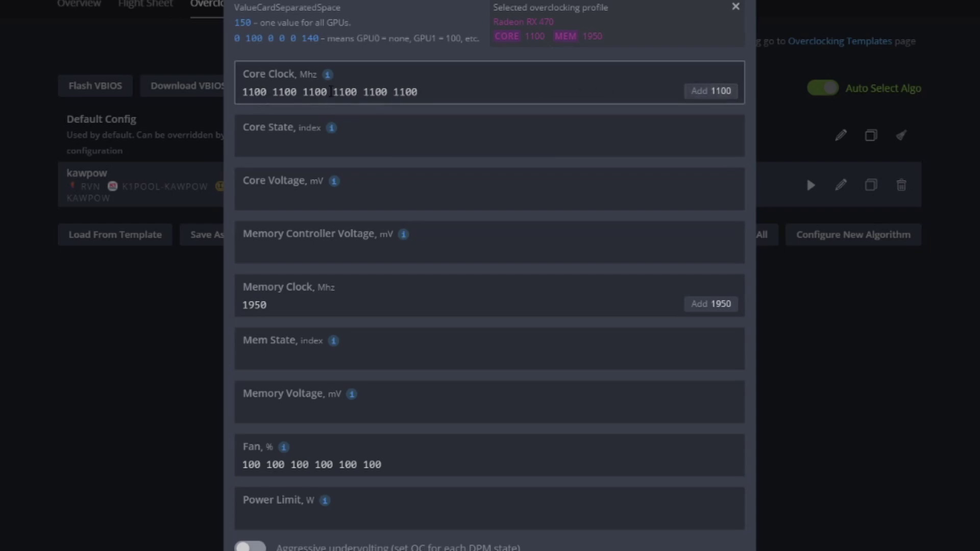
- Add the preset's recommended memory clock repeatedly until 1950 MHz is listed separately for all six GPUs
left_click(709, 308)
left_click(710, 308)
left_click(710, 308)
left_click(710, 307)
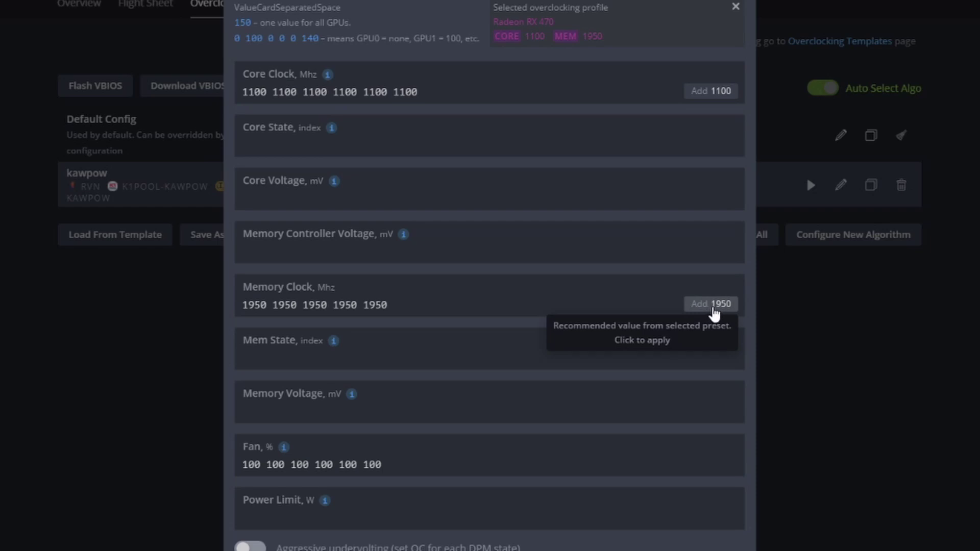
left_click(691, 307)
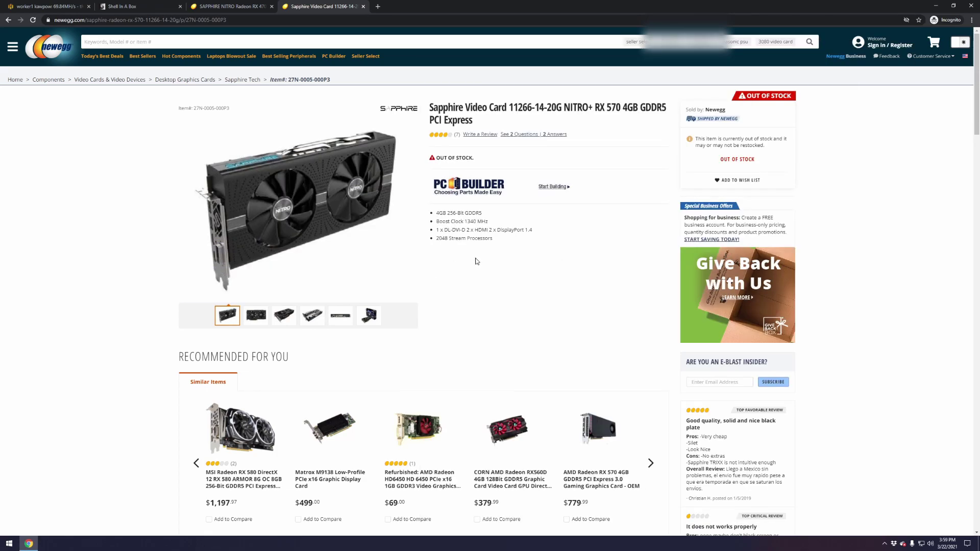
- Look up the boost clock and effective memory clock of the Sapphire NITRO+ RX 570 on its Newegg page
left_click_drag(458, 222, 491, 223)
scroll(537, 291, "down", 10)
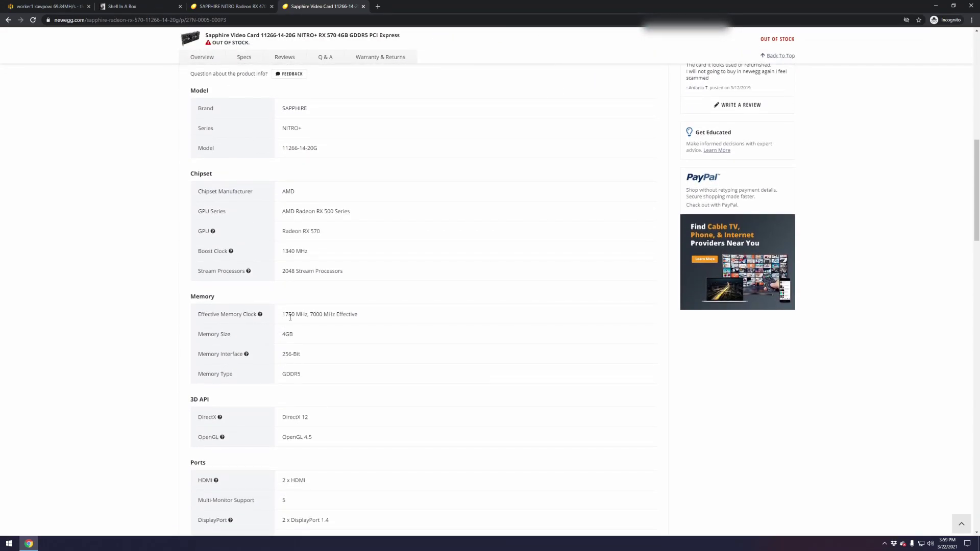
left_click_drag(287, 314, 296, 314)
- Check the popular Hive OS presets for the Radeon RX 570 with 4096 MB, and save the kawpow clock and fan settings
left_click(54, 7)
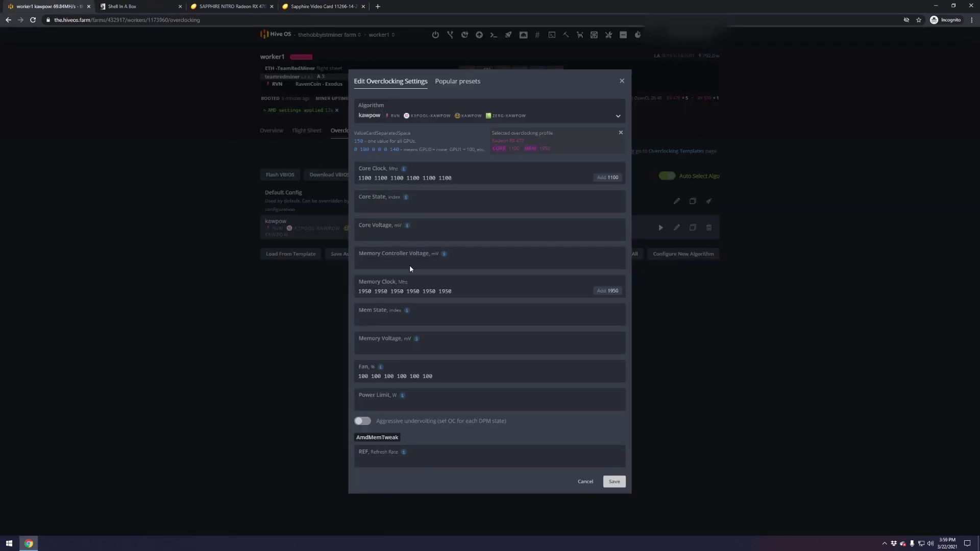
left_click(460, 83)
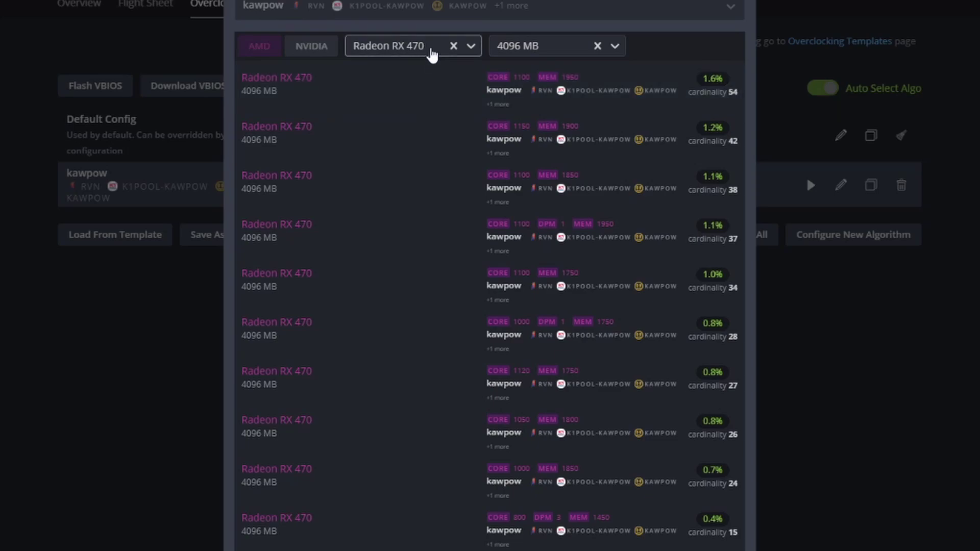
left_click(458, 156)
left_click(448, 183)
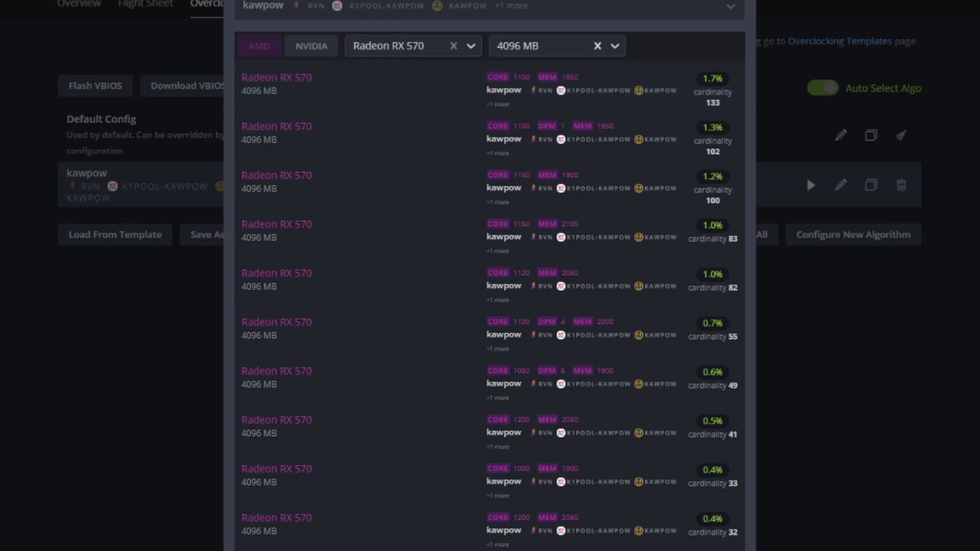
left_click(398, 86)
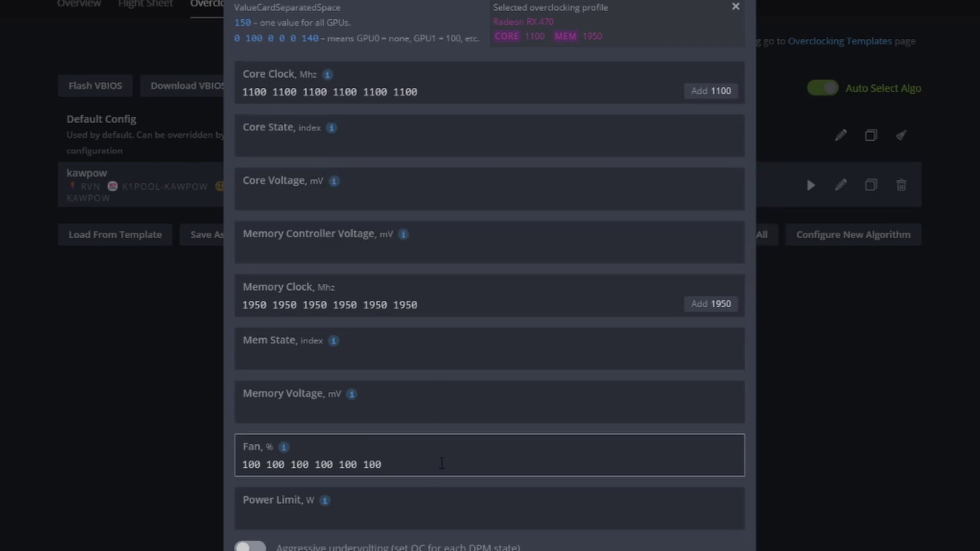
left_click(529, 531)
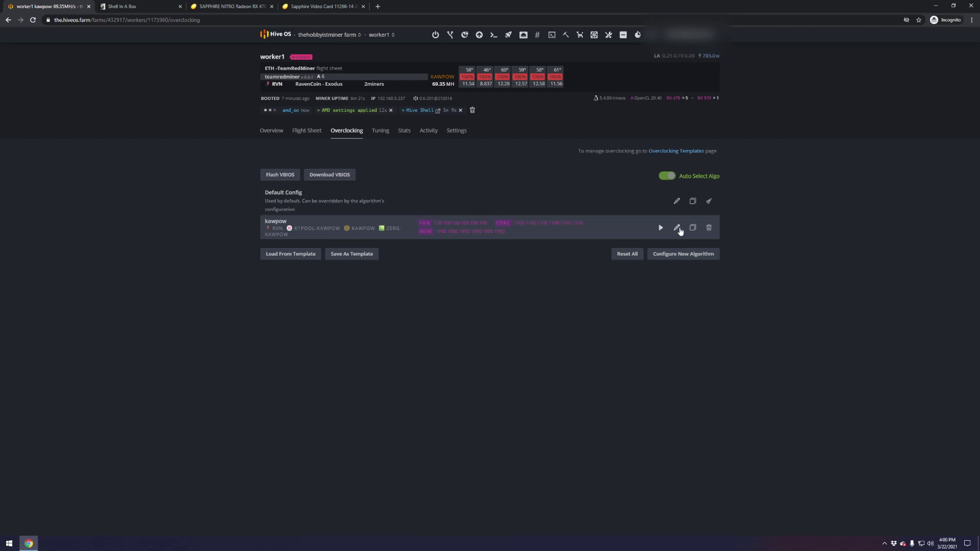
- Reopen the kawpow configuration, read the core voltage help, review the core clock, memory clock and fan values, and close it without saving
left_click(677, 228)
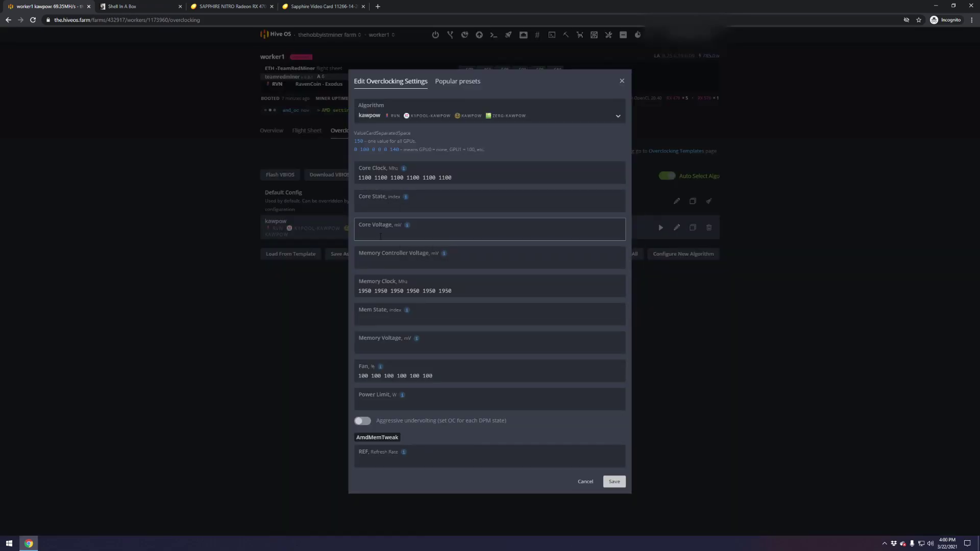
mouse_move(408, 228)
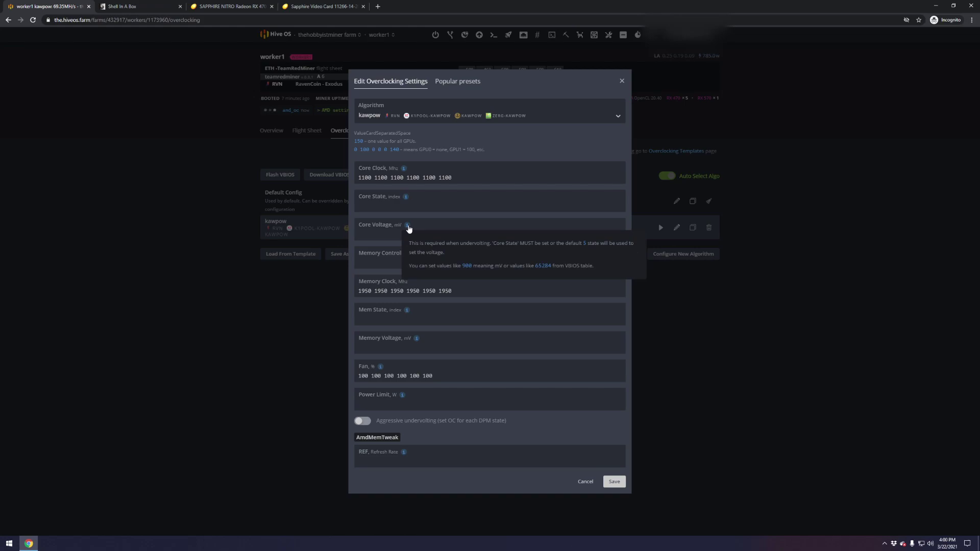
left_click(443, 253)
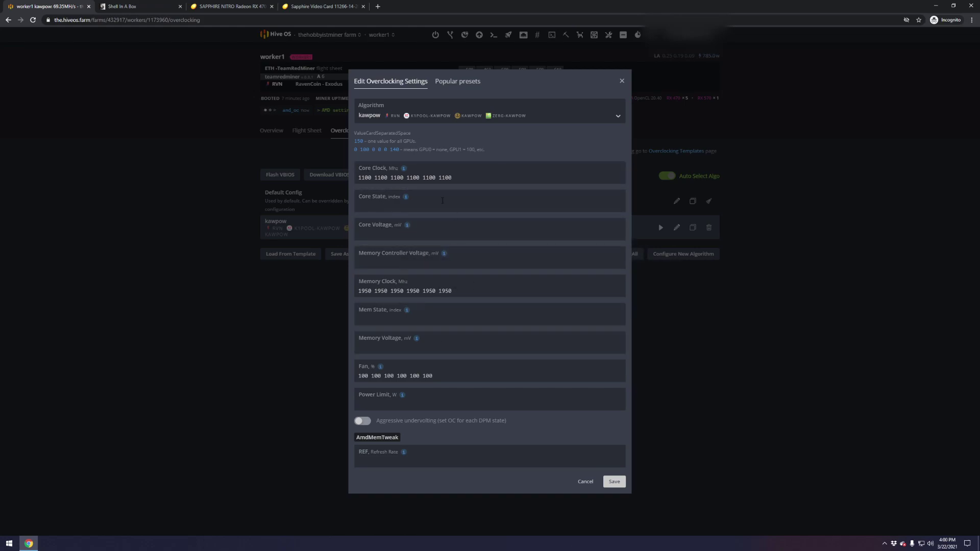
left_click(378, 180)
left_click(382, 290)
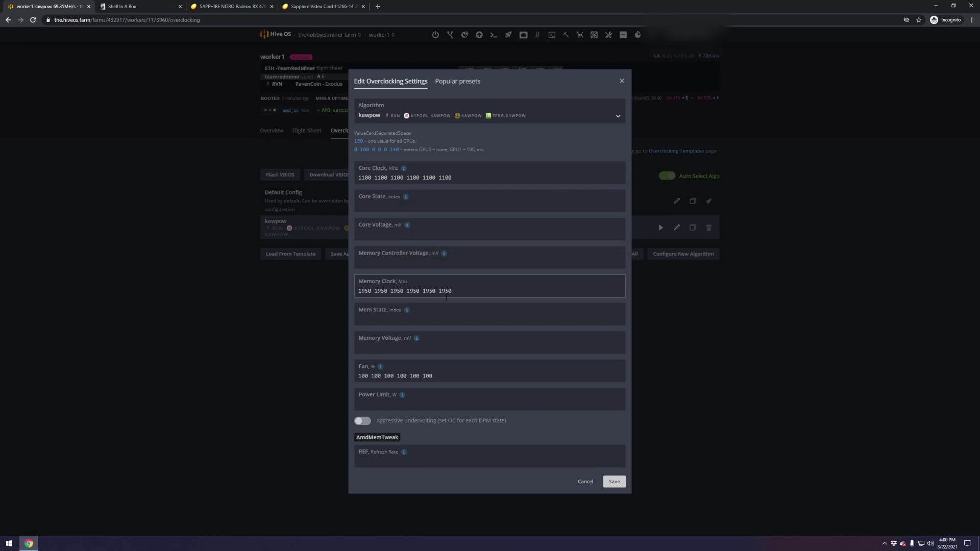
left_click(376, 377)
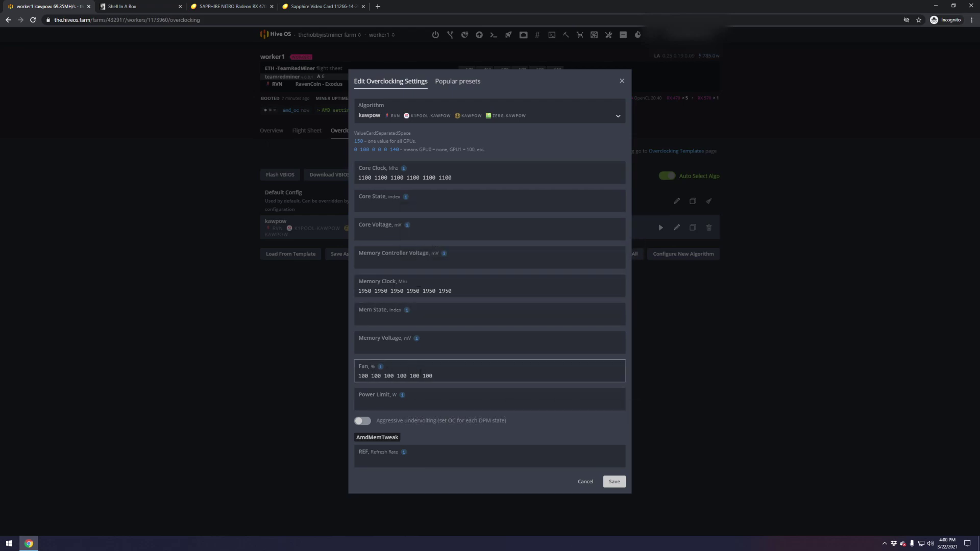
left_click(585, 483)
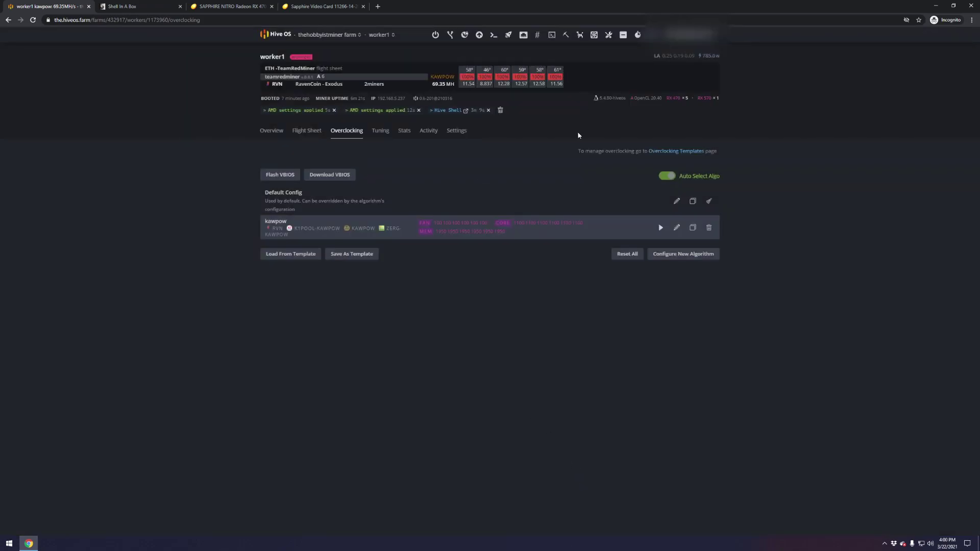
- Reload the worker's overview, and compare the total and per-GPU kawpow hashrates across the latest miner reports in the shell
left_click(269, 131)
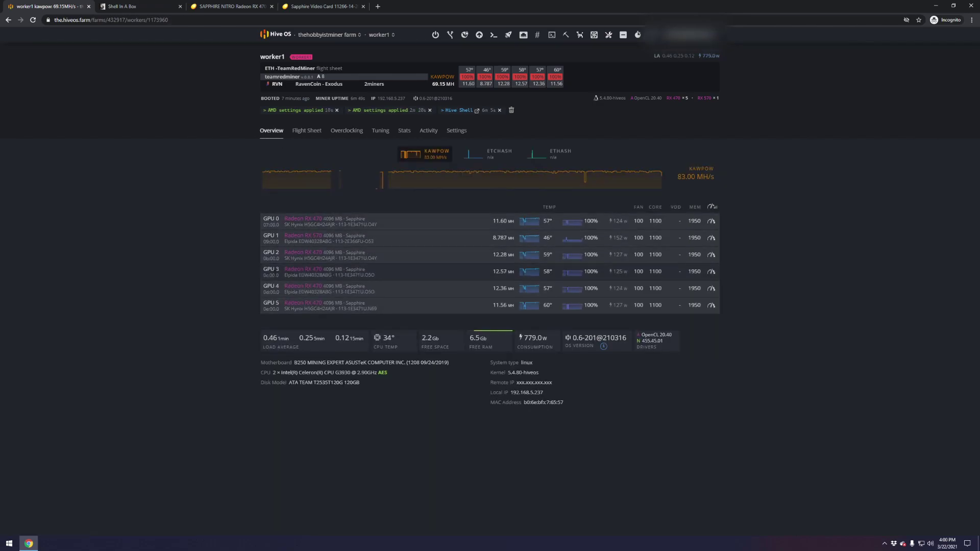
left_click(33, 20)
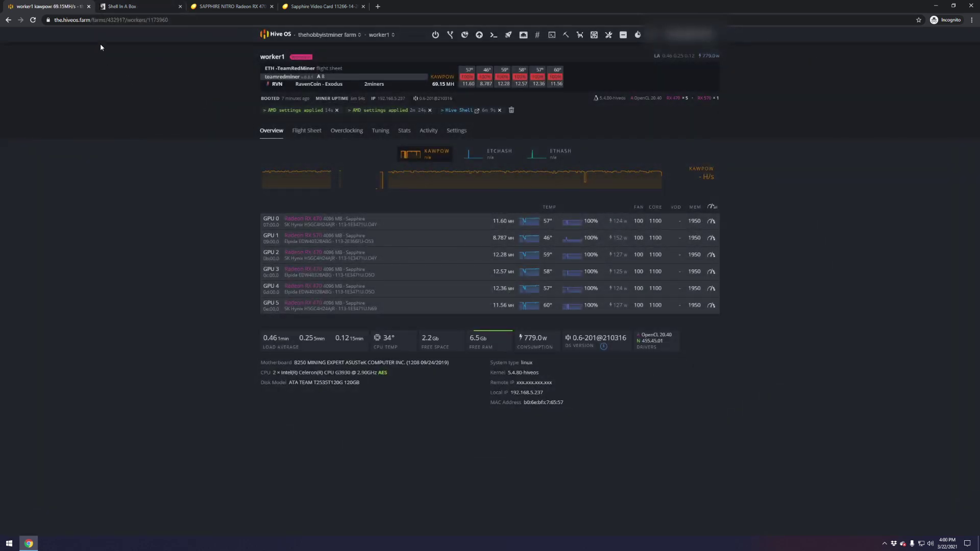
left_click(136, 7)
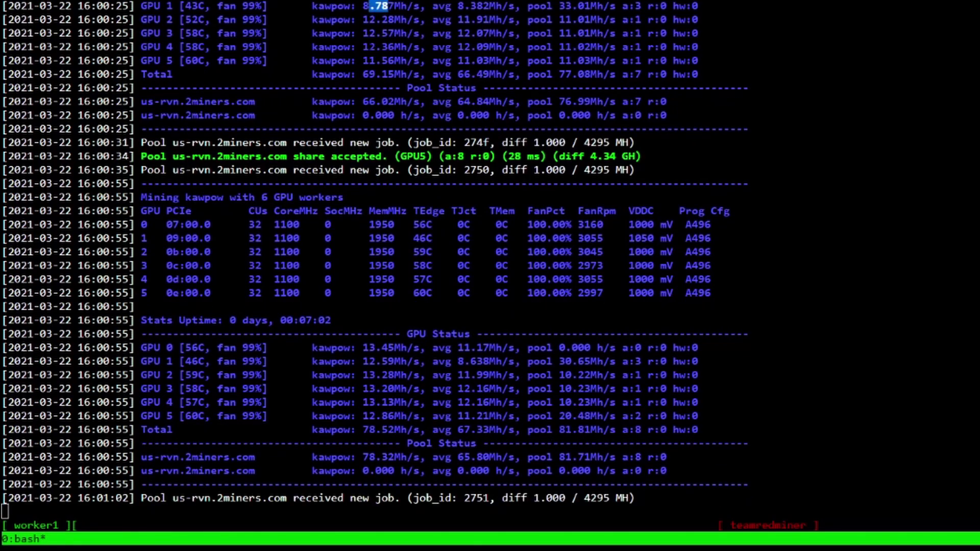
left_click_drag(363, 74, 421, 74)
left_click_drag(425, 293, 427, 279)
left_click_drag(363, 430, 419, 429)
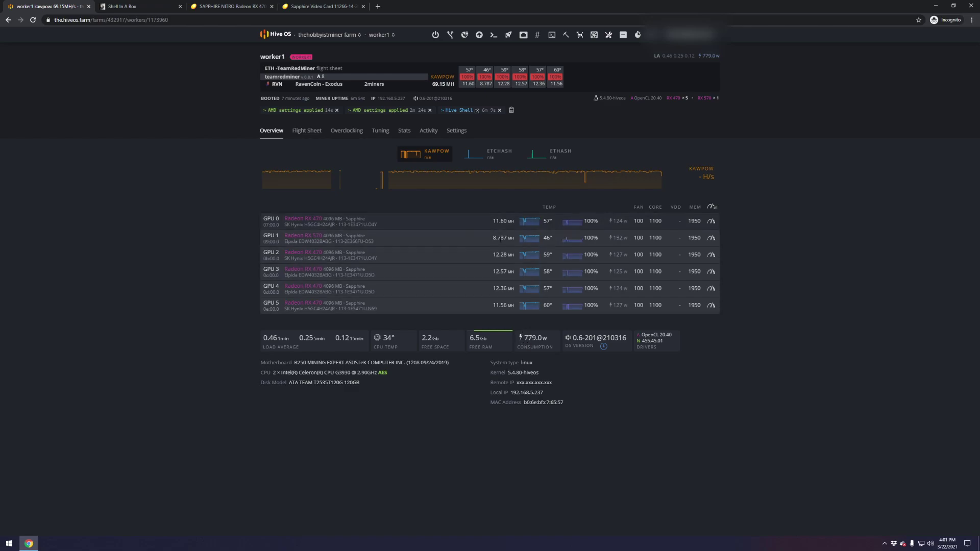
- Refresh the worker's overview, open the overclocking settings for all GPUs, and read the AmdMemTweak REF refresh rate help
left_click(36, 22)
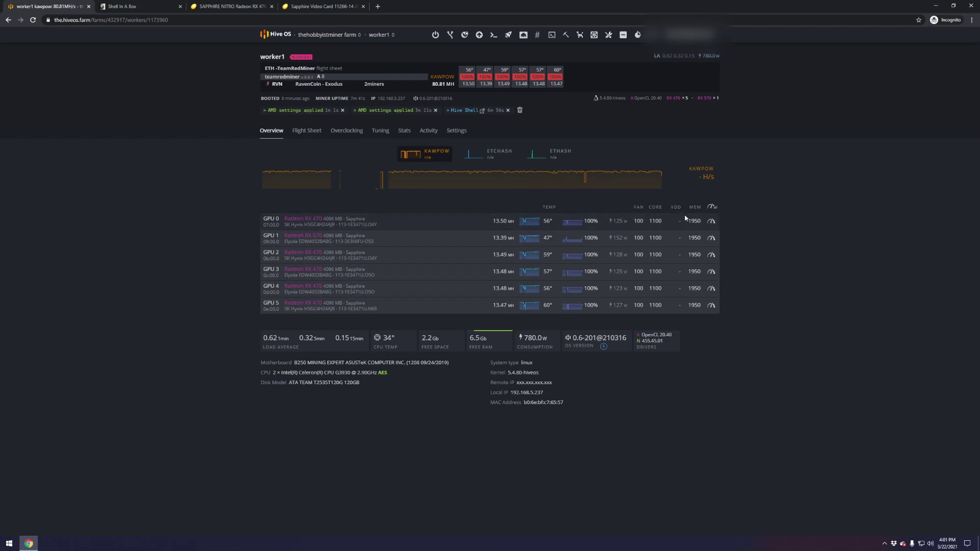
left_click(713, 207)
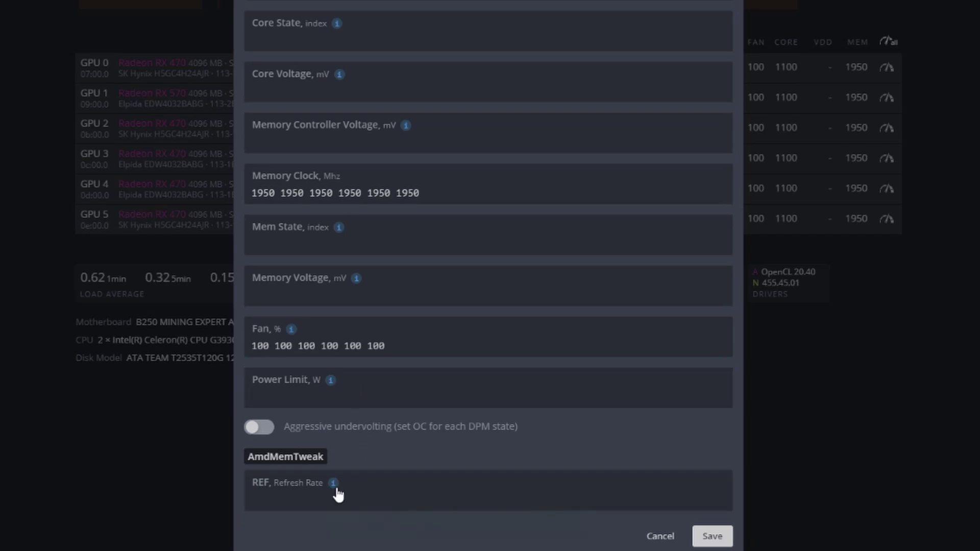
mouse_move(337, 492)
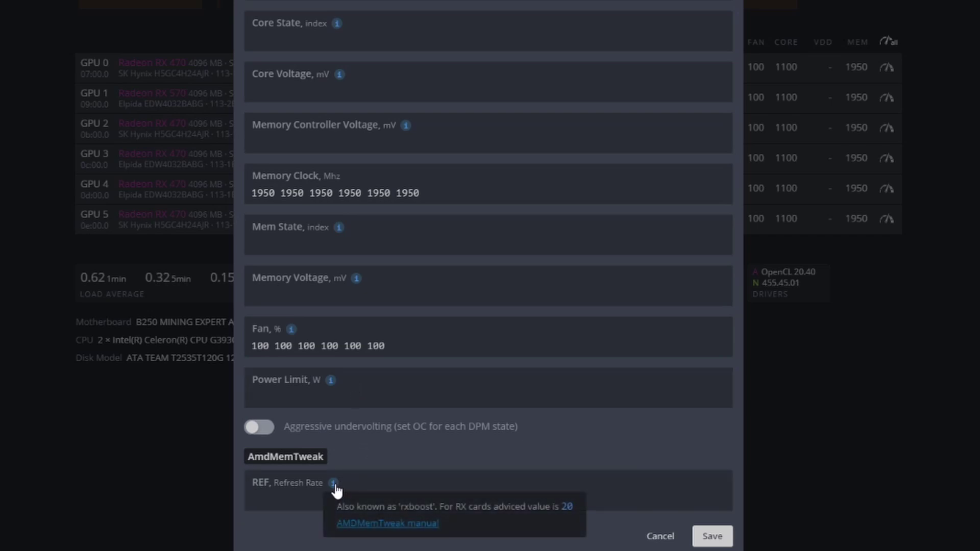